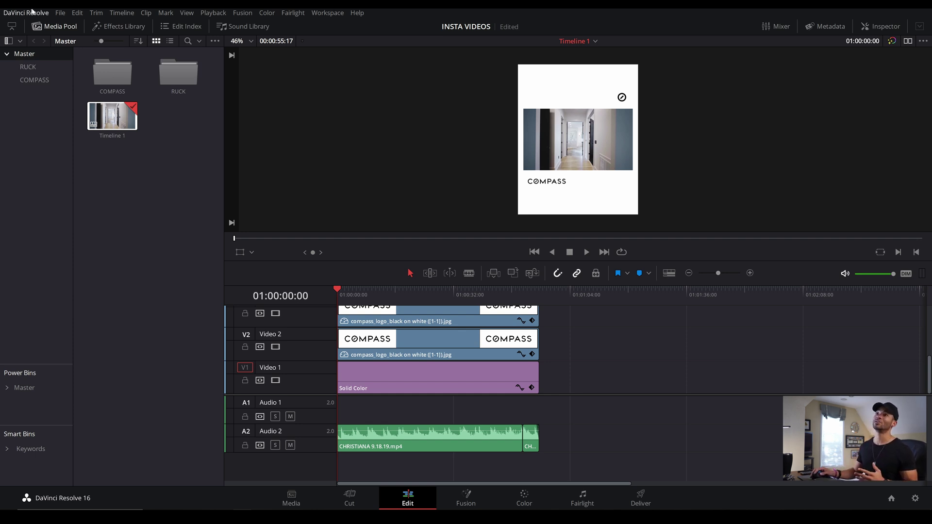
Review the project settings and saved presets, closing without saving changes
left_click(57, 15)
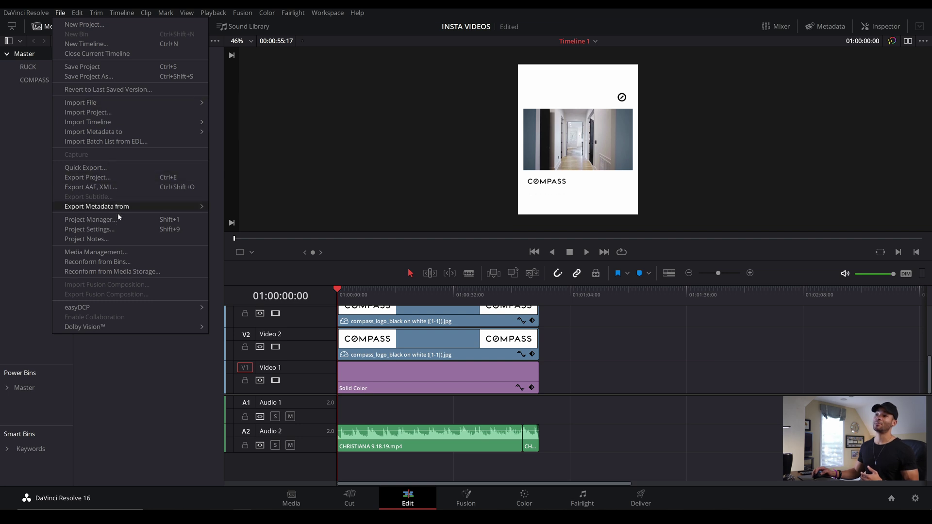
left_click(117, 229)
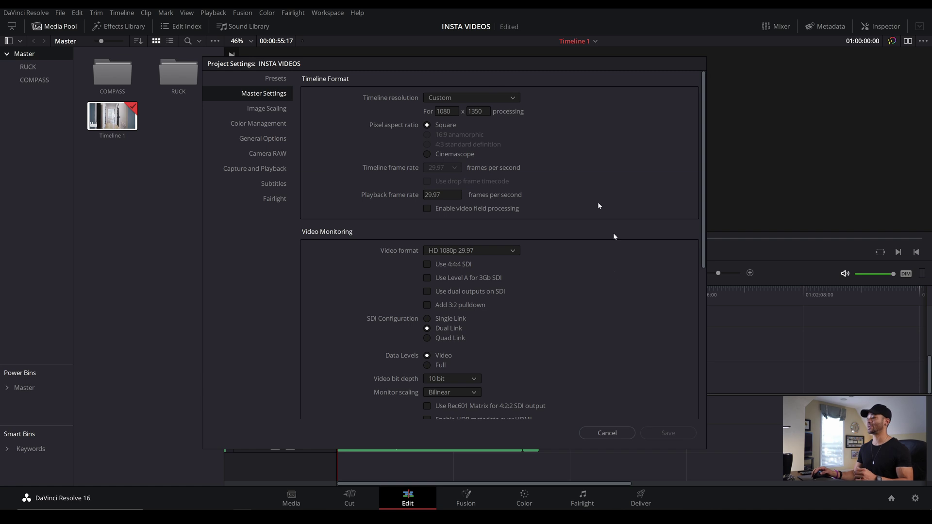
left_click(607, 433)
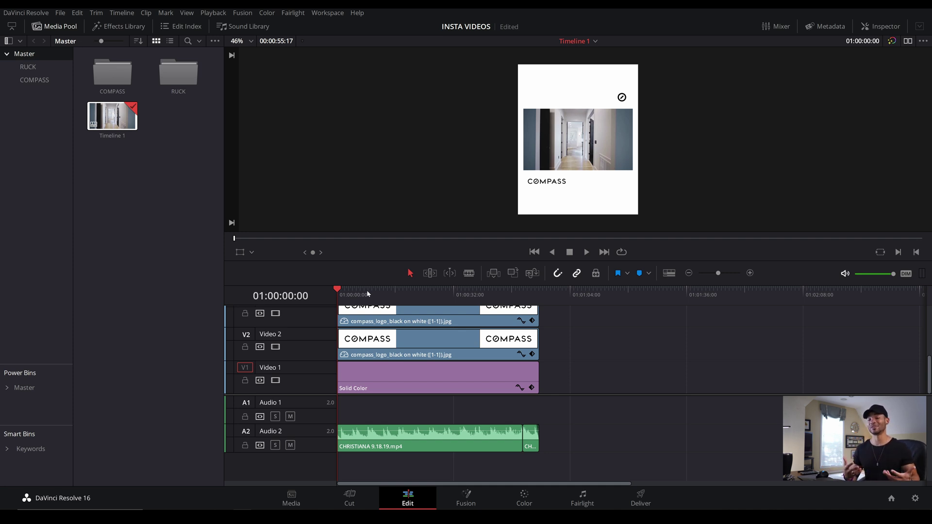
left_click(60, 13)
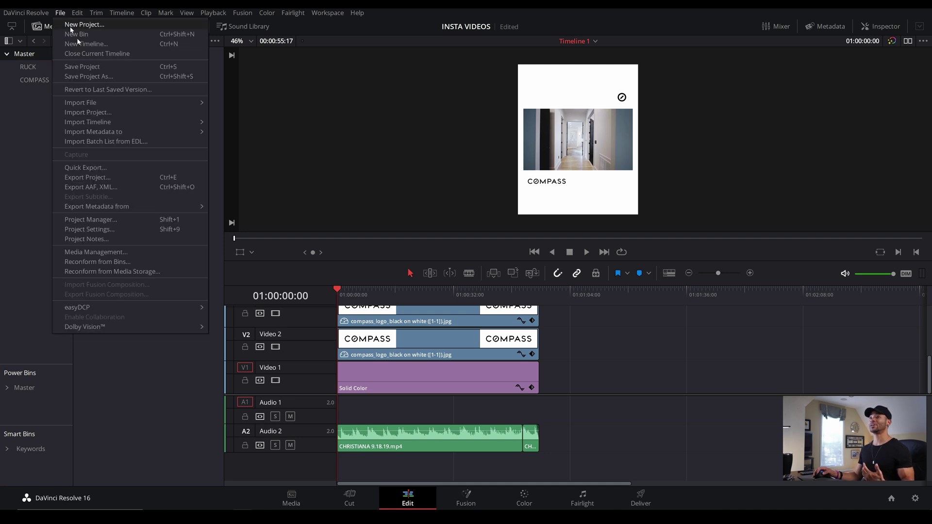
left_click(123, 229)
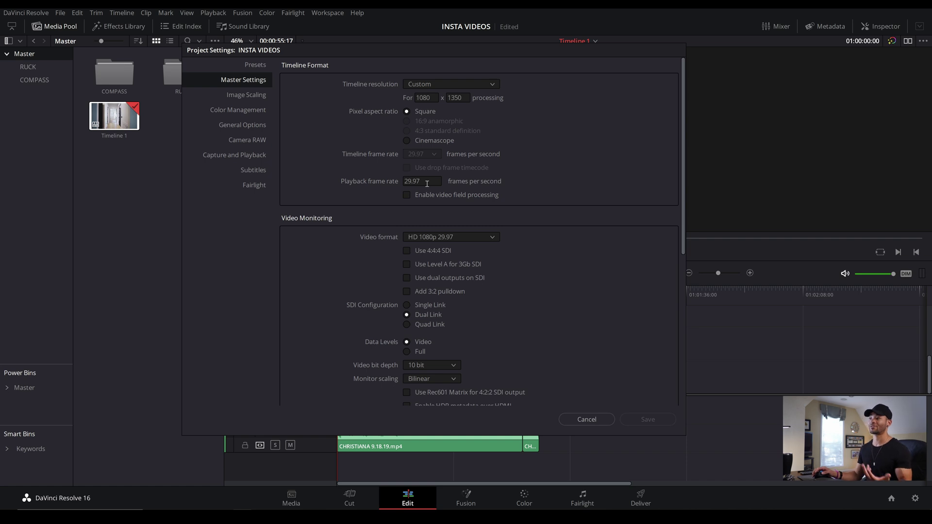
scroll(524, 273, "down", 2)
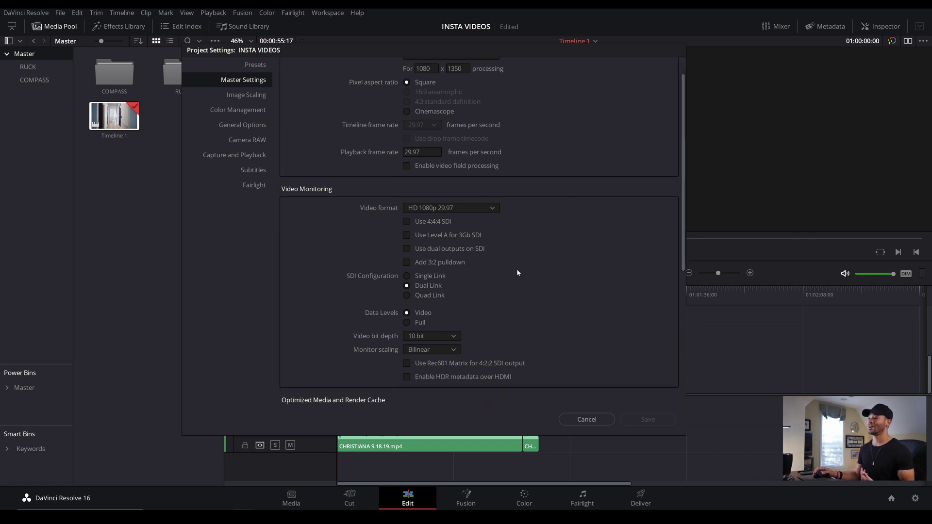
left_click(263, 66)
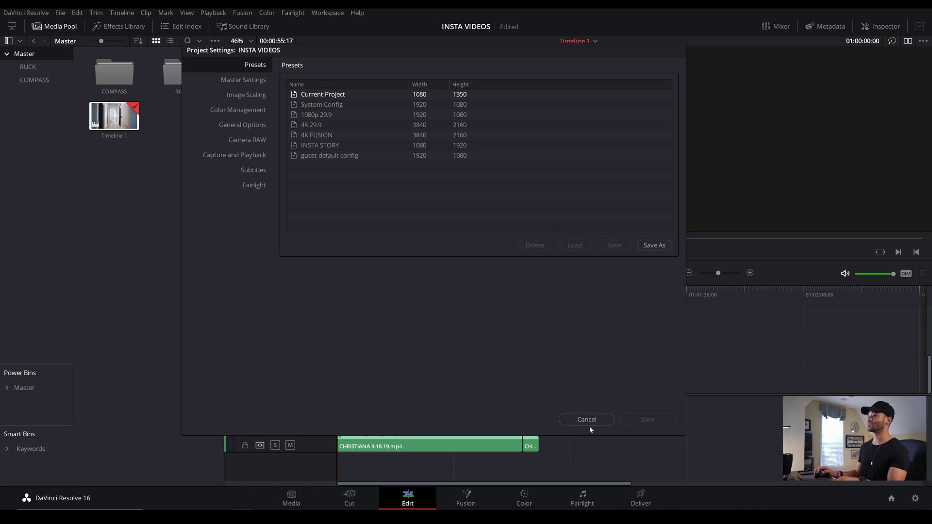
left_click(248, 79)
left_click(601, 419)
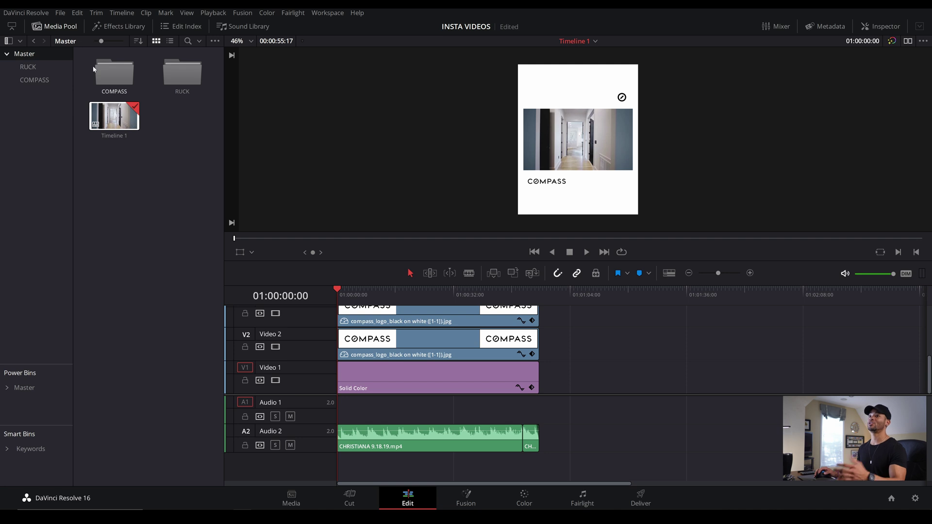
Mark In and Out on the CHRISTIANA 9.18.19 clip from the COMPASS bin and place it on Video 2
double_click(121, 72)
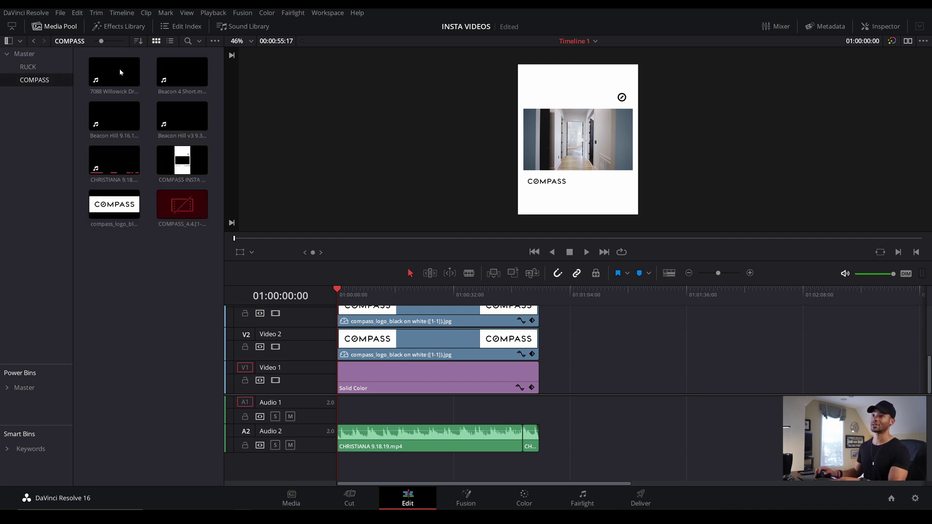
double_click(120, 169)
left_click_drag(373, 250, 557, 251)
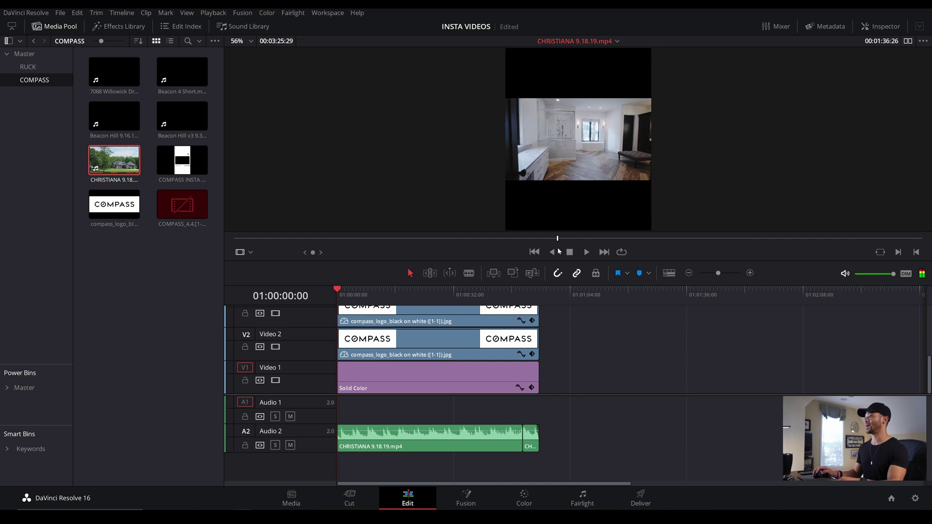
key("i")
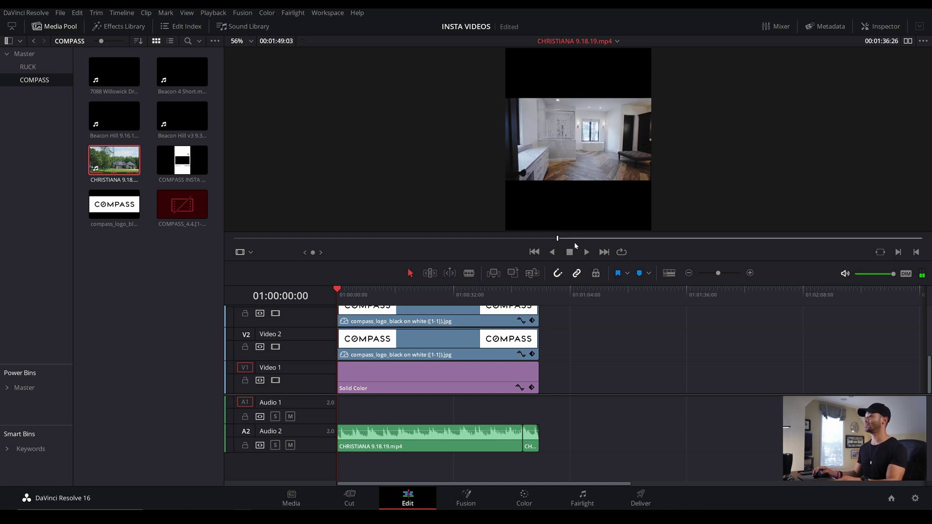
left_click_drag(558, 239, 613, 243)
key("o")
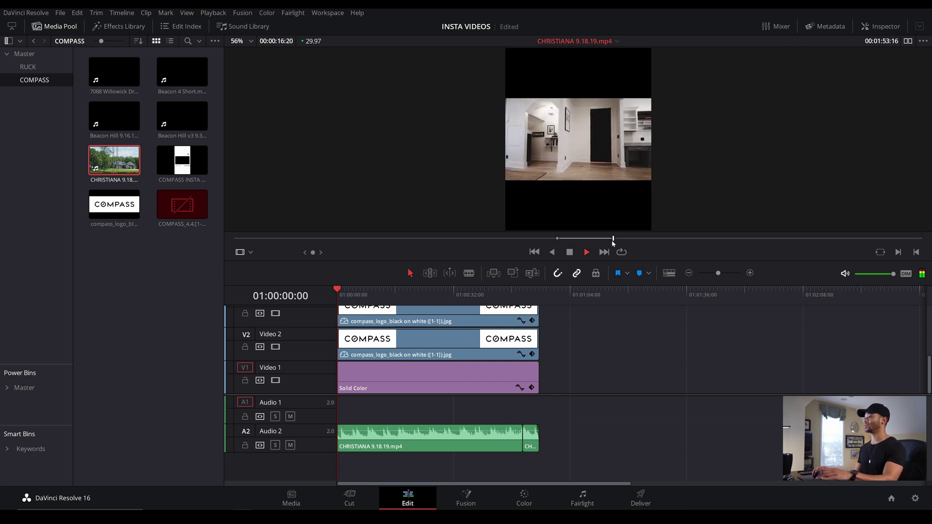
key("space")
left_click_drag(564, 219, 709, 350)
left_click(687, 291)
Scrub through the new CHRISTIANA clip on the timeline to preview its frames
left_click_drag(478, 484, 564, 484)
left_click_drag(523, 293, 542, 293)
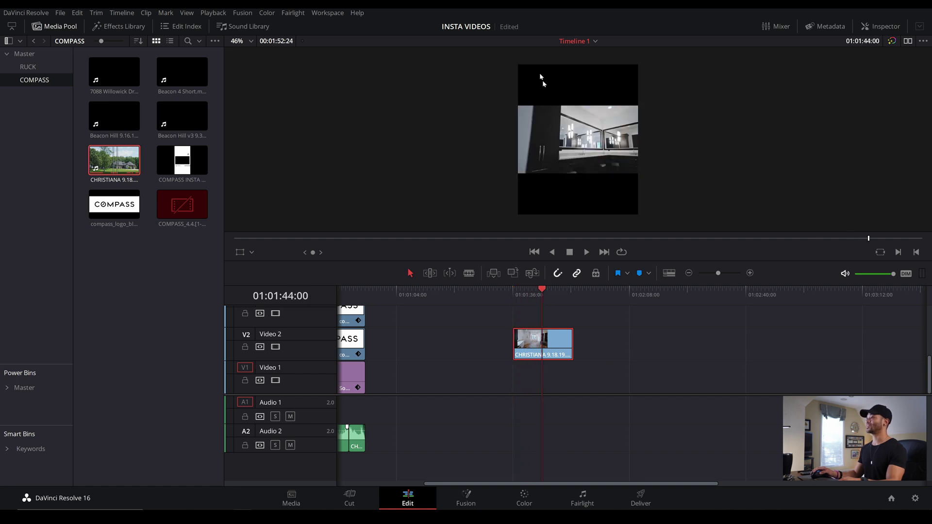
left_click(533, 298)
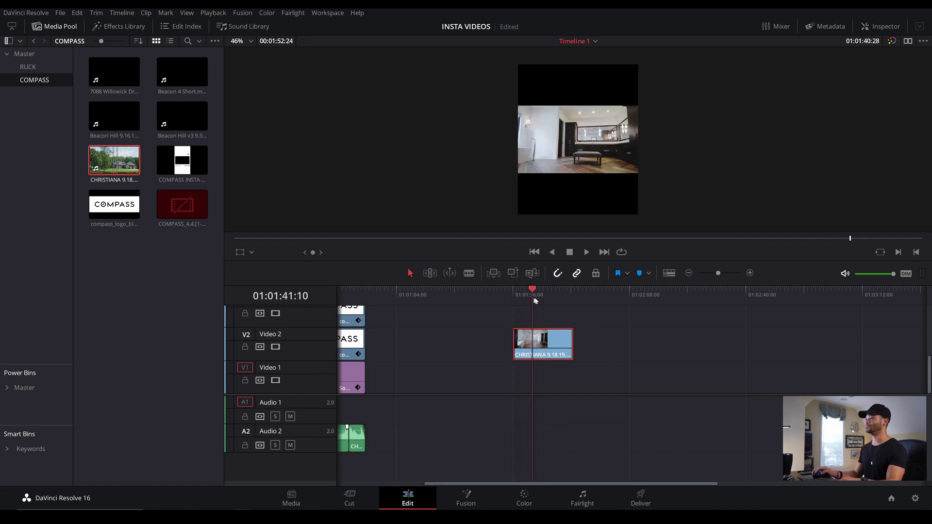
left_click_drag(535, 301, 542, 300)
left_click(524, 300)
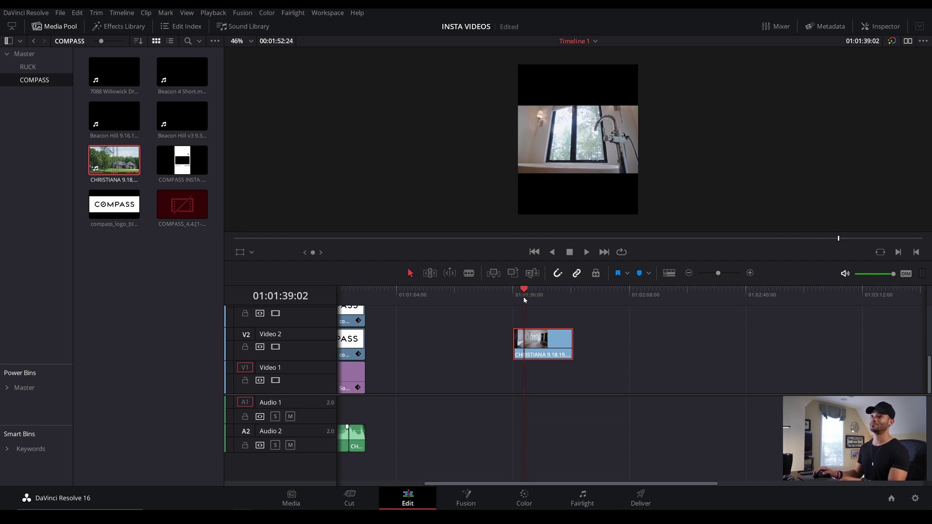
left_click(105, 30)
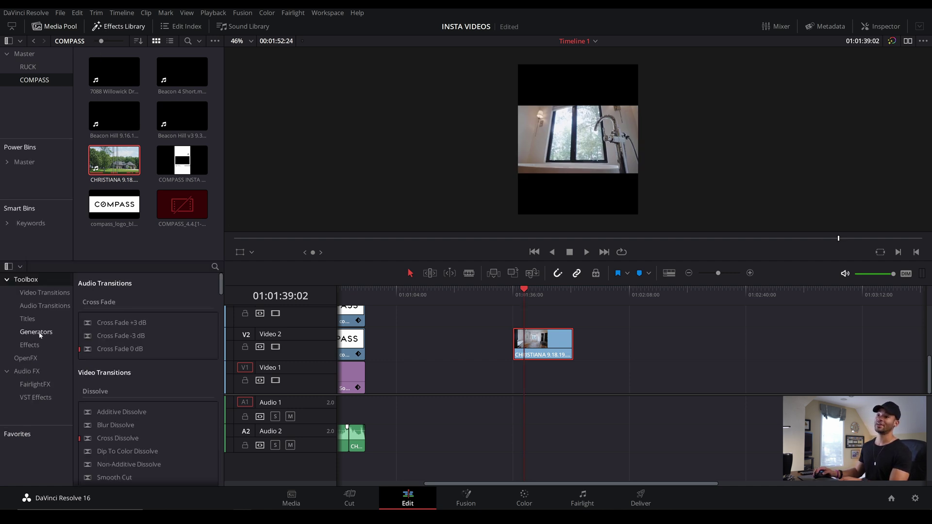
Put a Solid Color generator on Video 1 under the CHRISTIANA clip and set it to white
left_click(35, 332)
left_click_drag(119, 382, 585, 375)
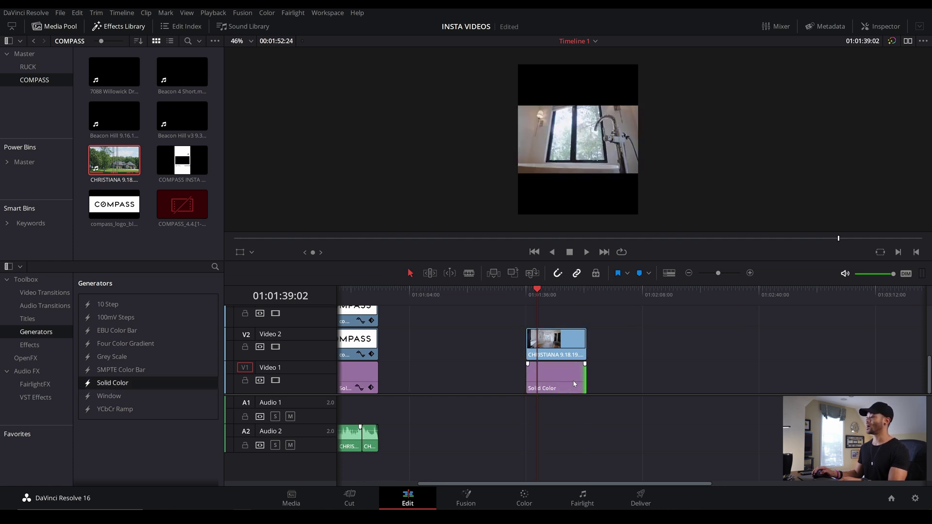
left_click(880, 26)
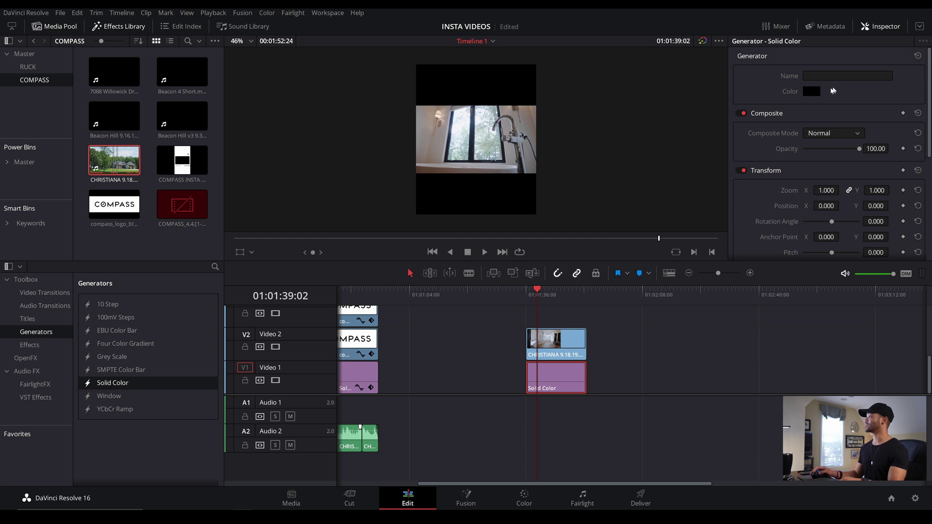
left_click(810, 92)
left_click(569, 185)
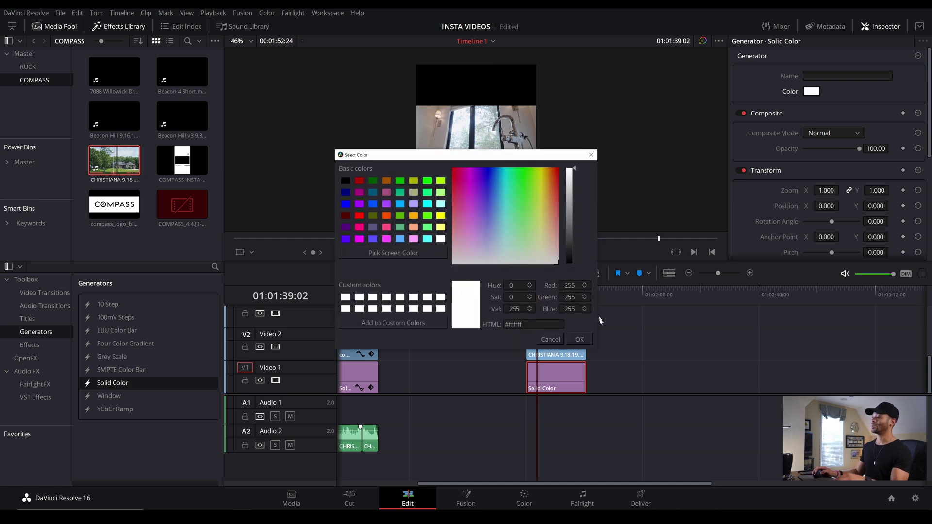
left_click(575, 340)
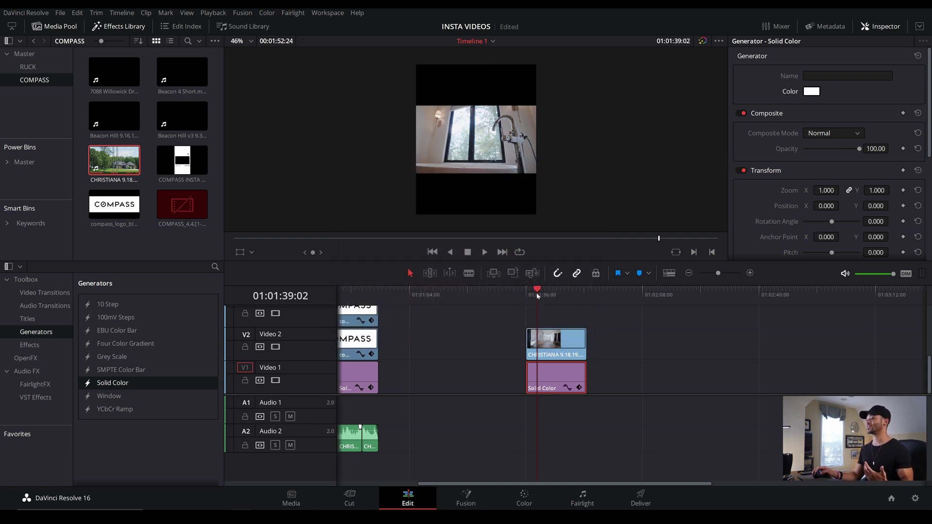
left_click(578, 346)
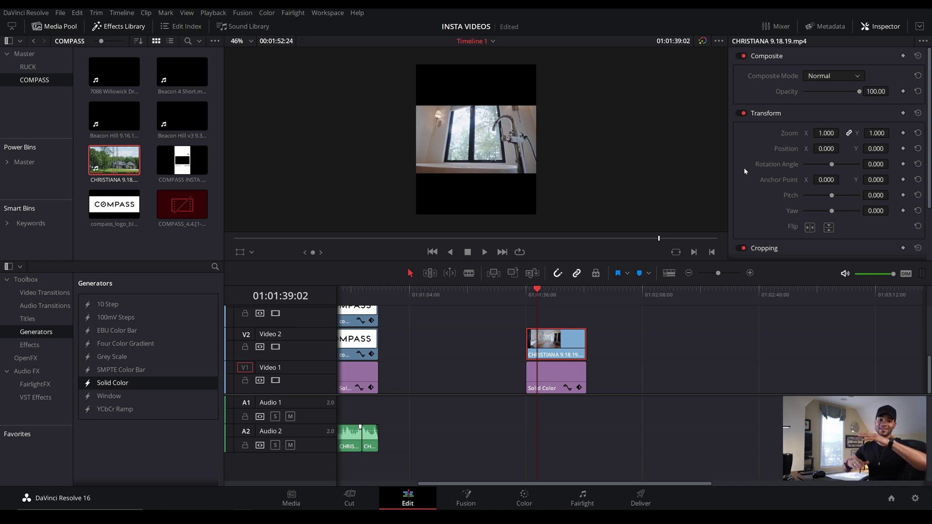
Shrink the CHRISTIANA clip to 0.930 zoom so white edges show
left_click(558, 379)
left_click(571, 343)
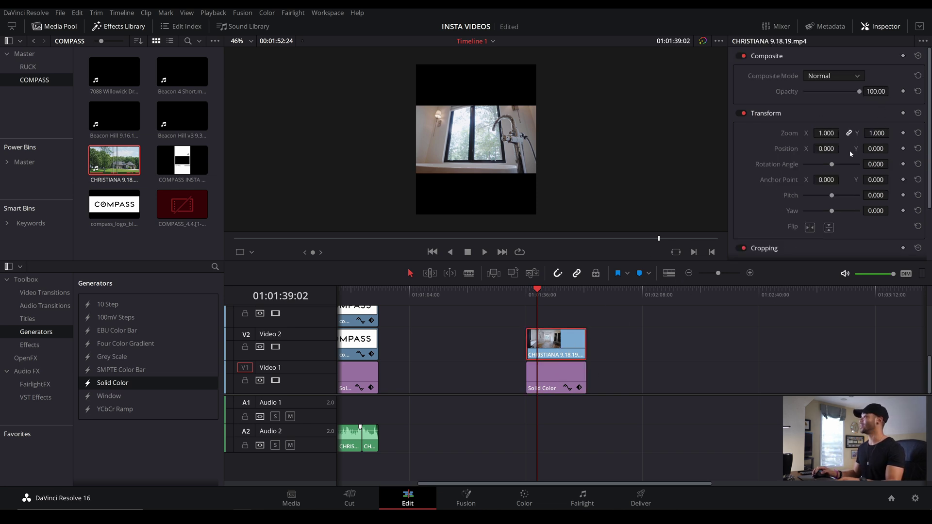
left_click_drag(876, 133, 528, 71)
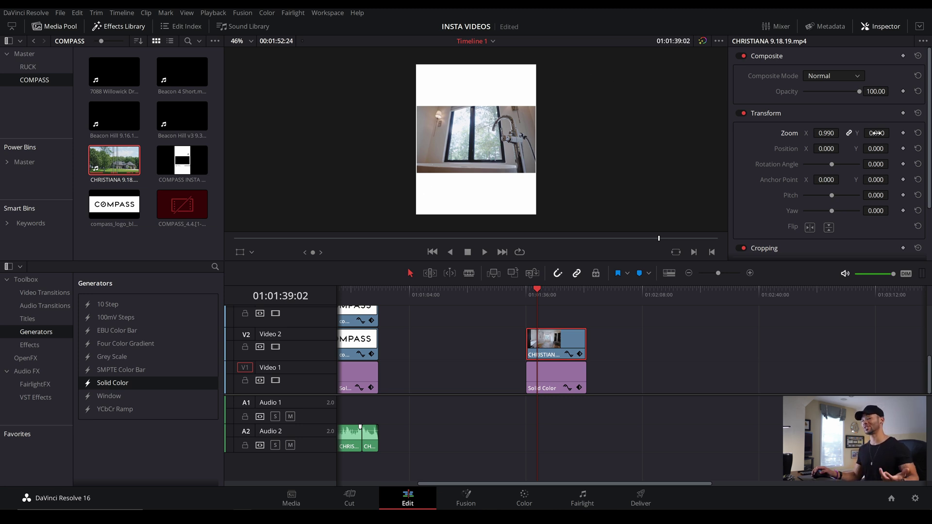
left_click_drag(875, 132, 368, 100)
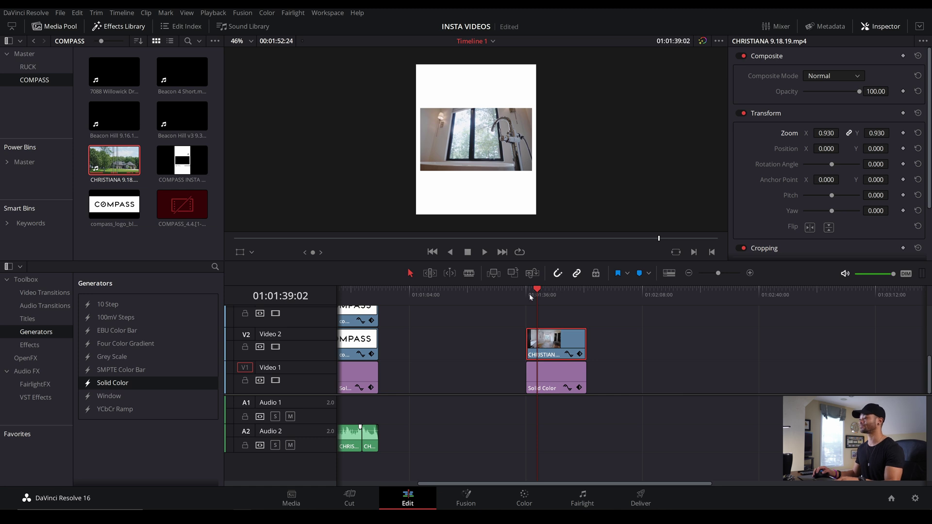
Place the compass_logo image on Video 3 above the footage and extend it
left_click(551, 297)
left_click_drag(552, 306, 557, 308)
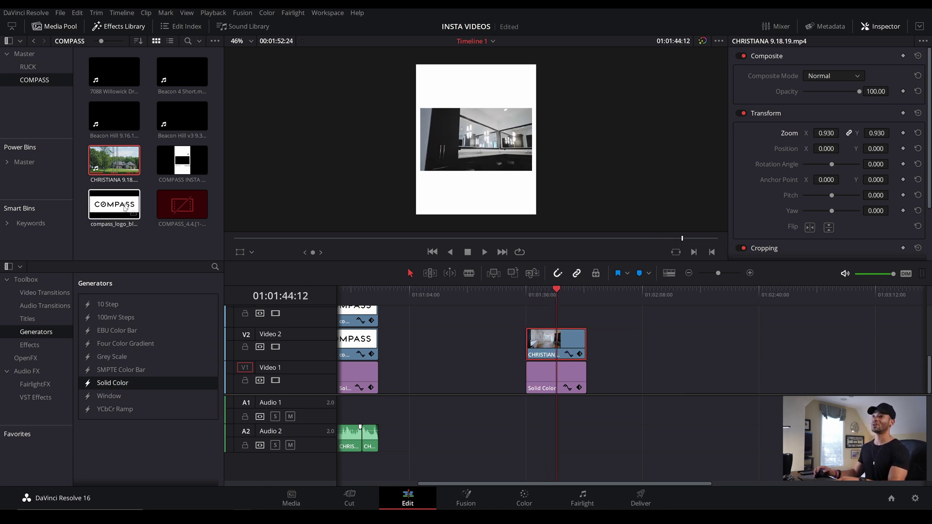
left_click_drag(114, 206, 585, 315)
left_click(565, 317)
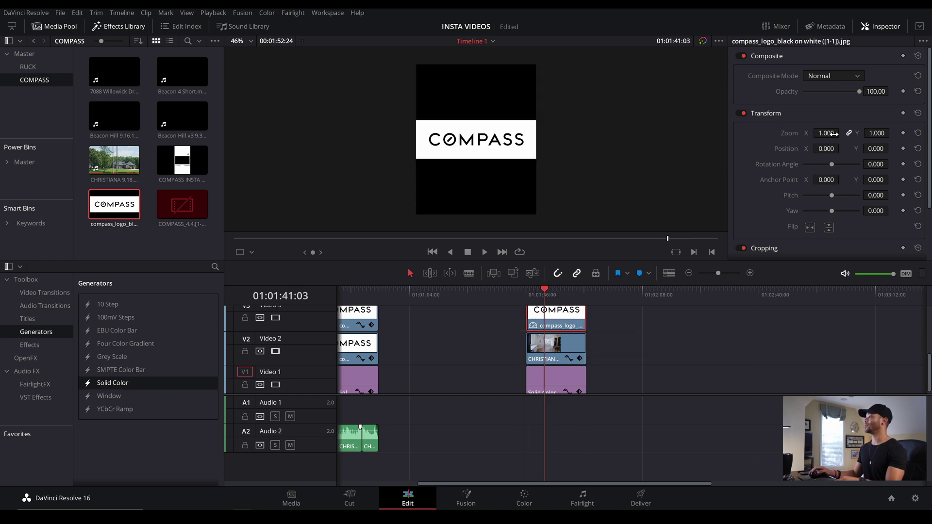
left_click_drag(826, 133, 840, 148)
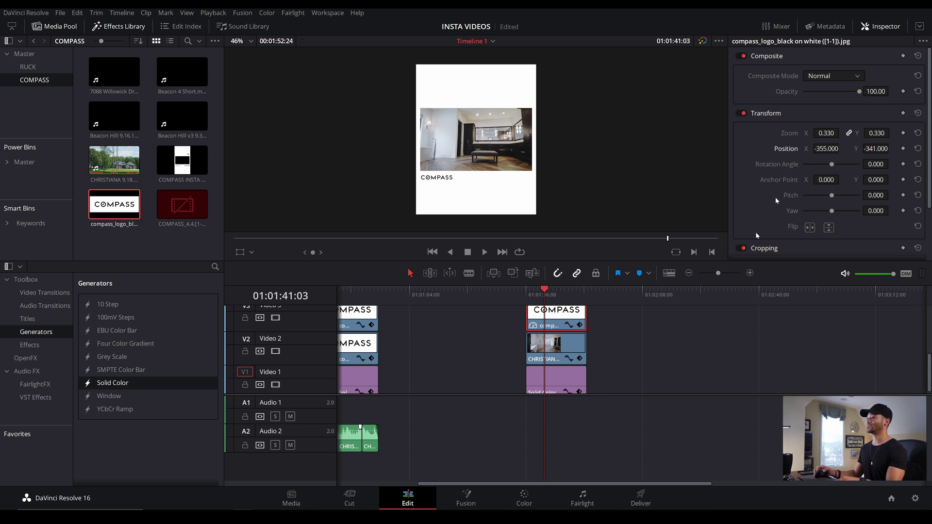
left_click(352, 304)
left_click(351, 305)
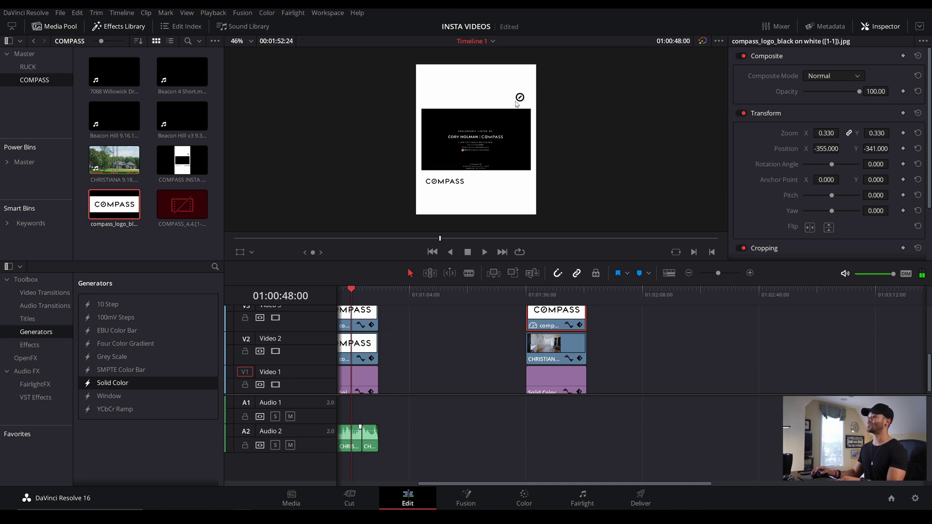
left_click(540, 292)
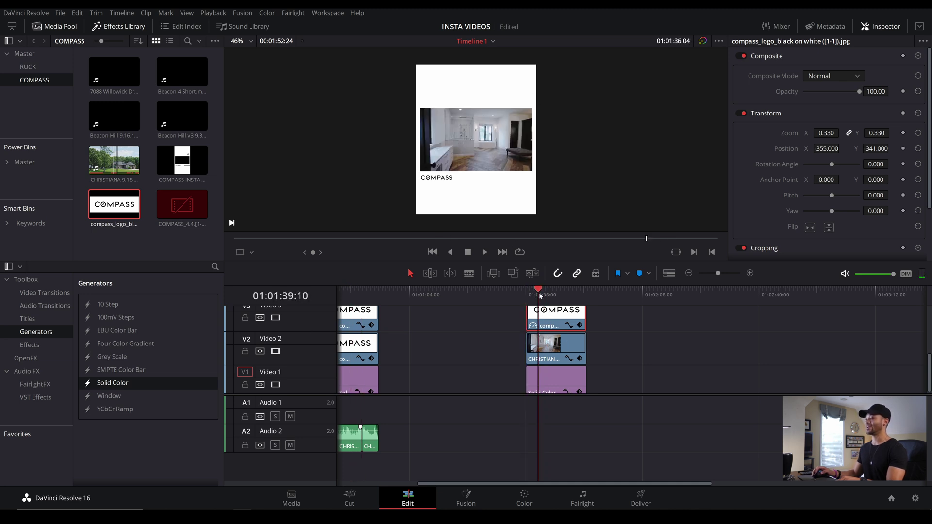
scroll(307, 394, "up", 3)
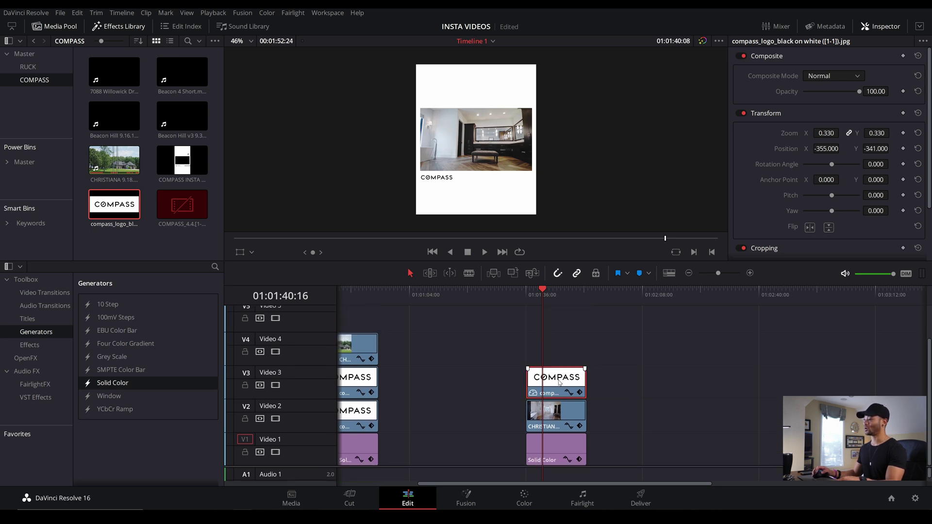
Duplicate the COMPASS logo onto Video 4, set Position Y 341, and crop Left 234.8, Right 704.3
left_click_drag(559, 382, 557, 347)
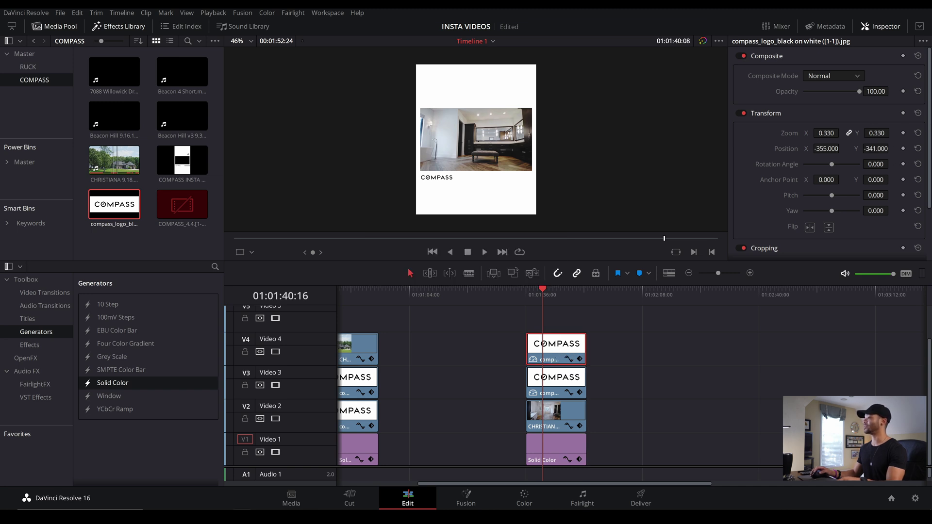
left_click_drag(867, 149, 736, 179)
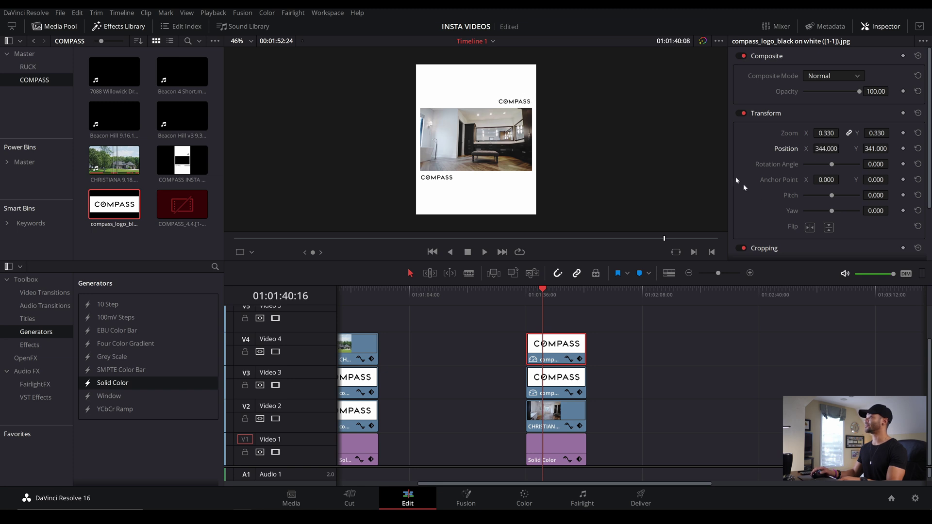
scroll(738, 180, "down", 3)
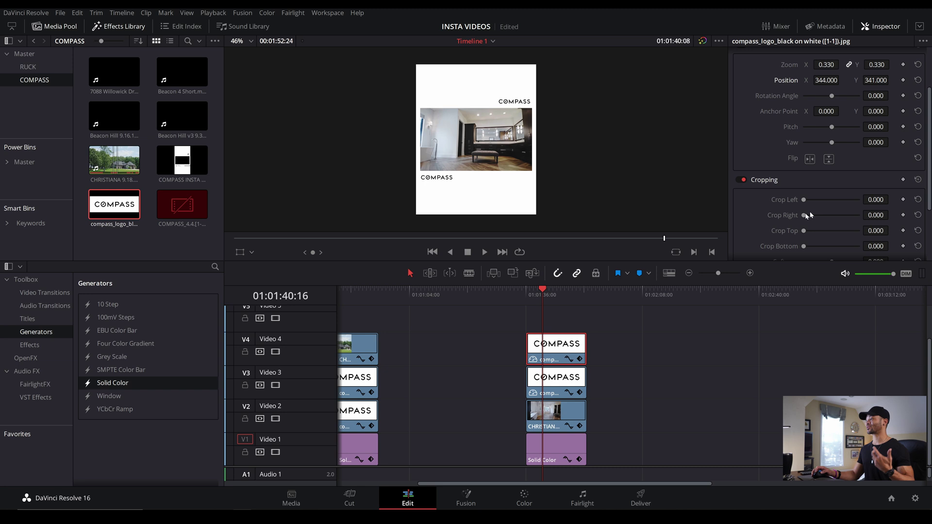
scroll(756, 218, "down", 1)
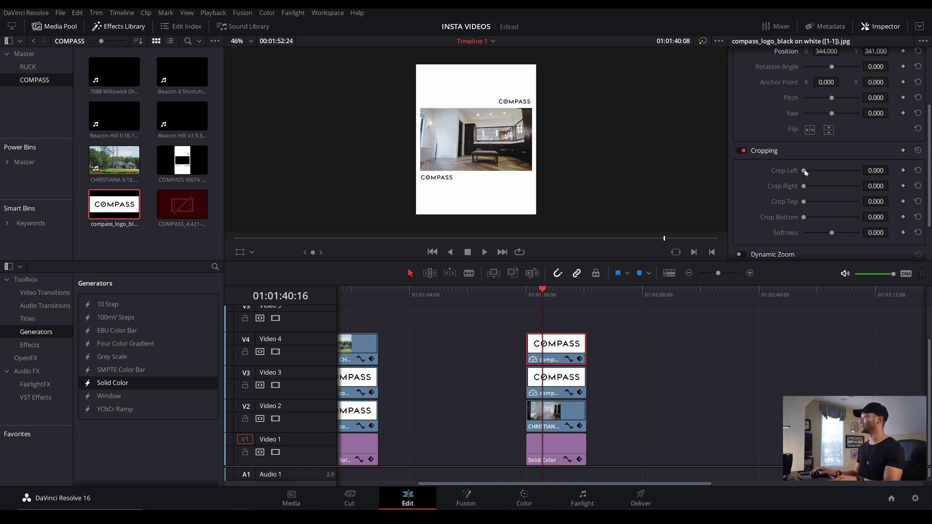
left_click_drag(804, 171, 812, 173)
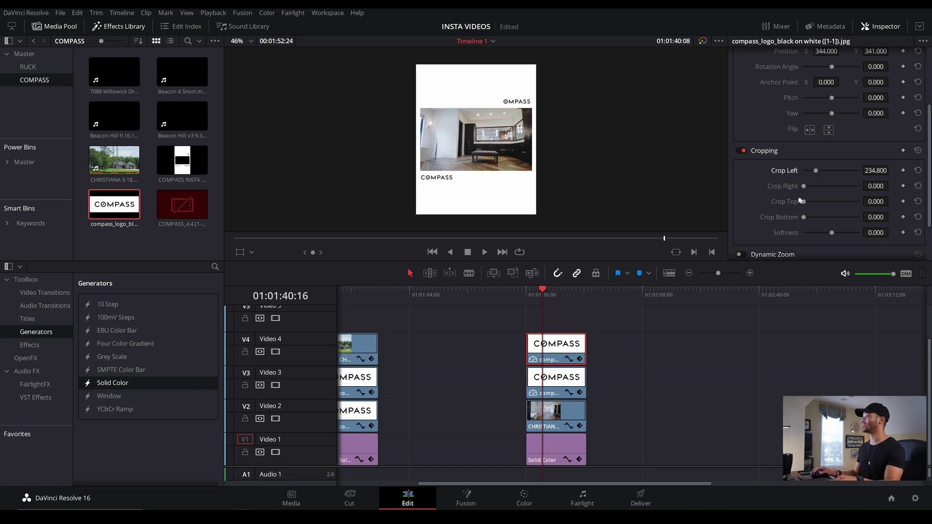
left_click_drag(803, 188, 837, 192)
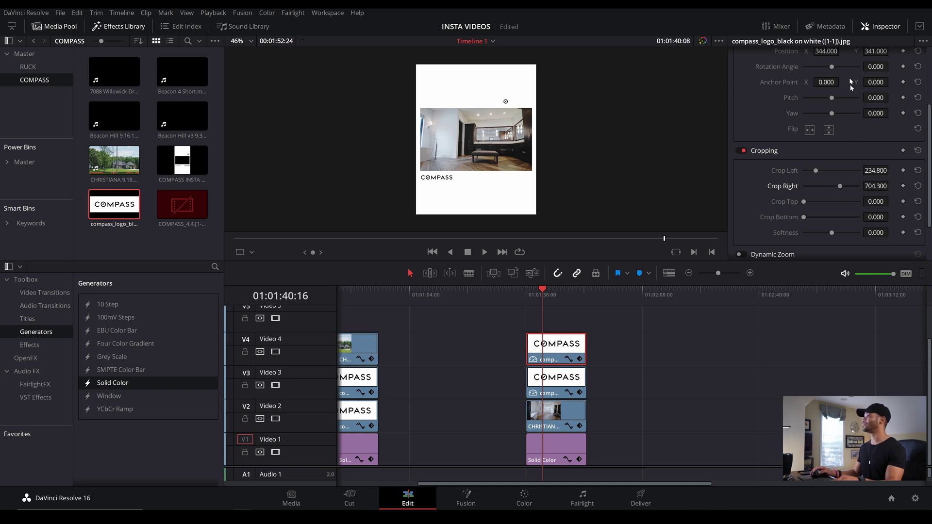
Enlarge the compass symbol to 0.48 zoom and shift it to Position X 532
scroll(817, 164, "up", 3)
left_click_drag(876, 108, 891, 108)
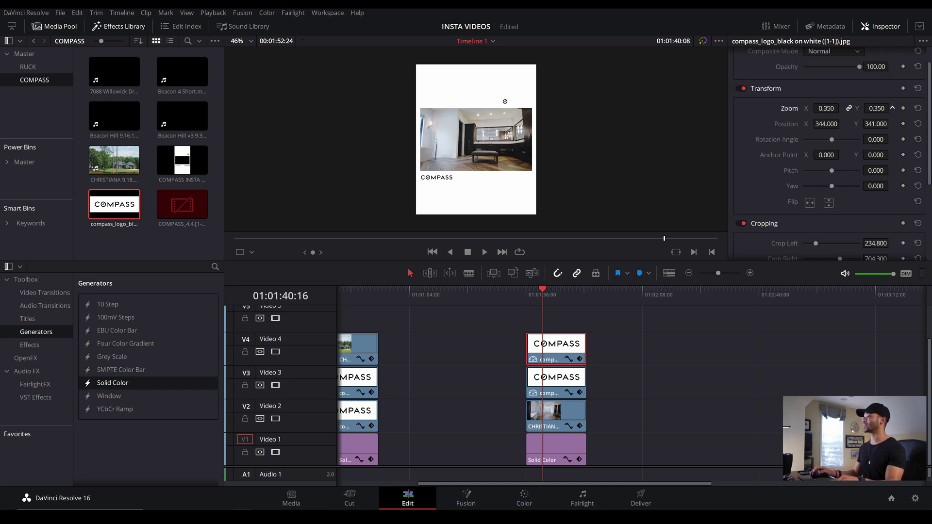
scroll(801, 210, "down", 2)
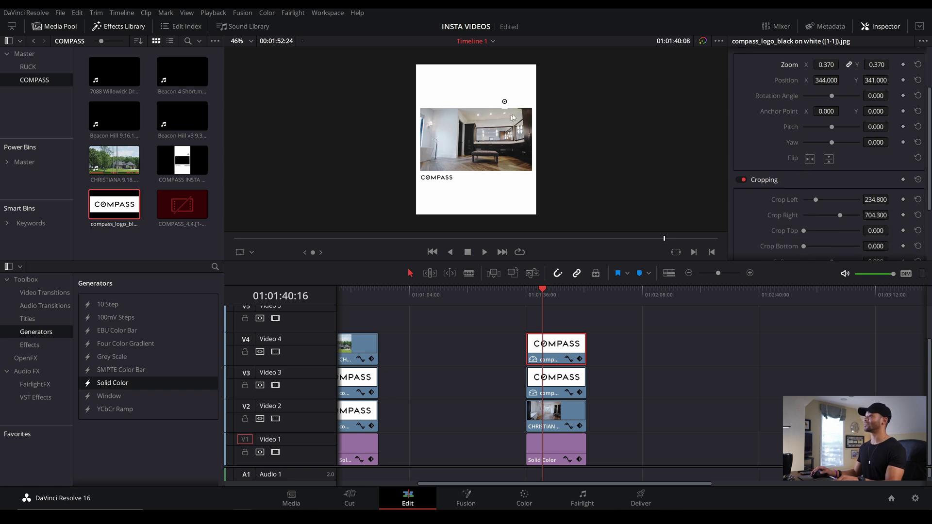
scroll(825, 217, "down", 3)
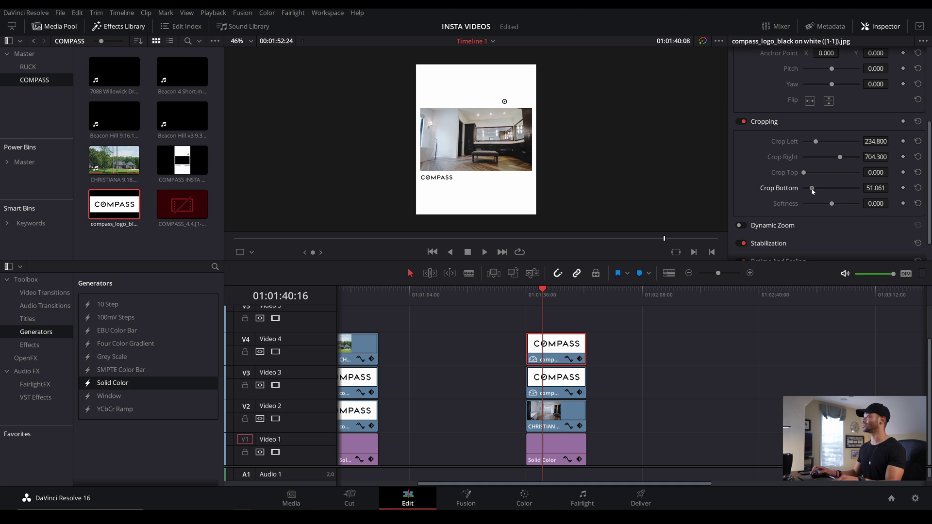
scroll(854, 161, "up", 5)
scroll(854, 161, "up", 2)
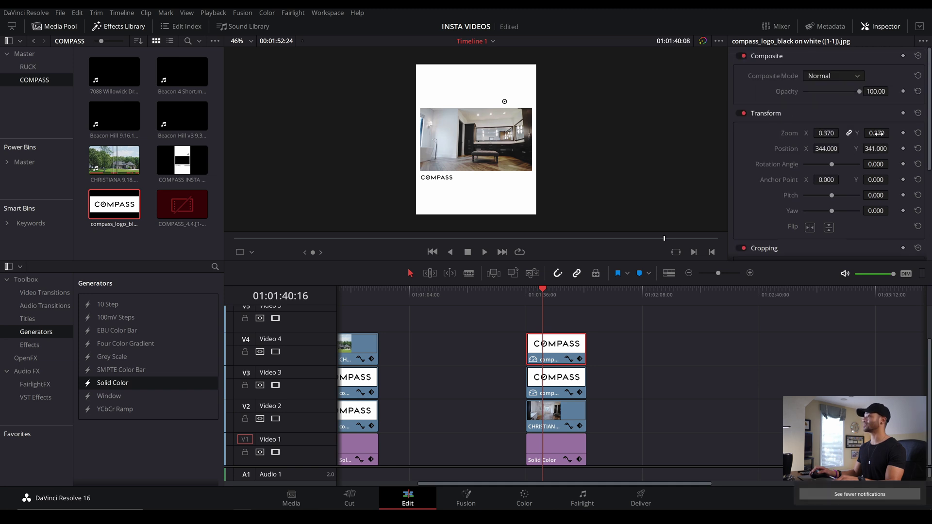
left_click_drag(876, 133, 881, 133)
left_click_drag(826, 148, 843, 148)
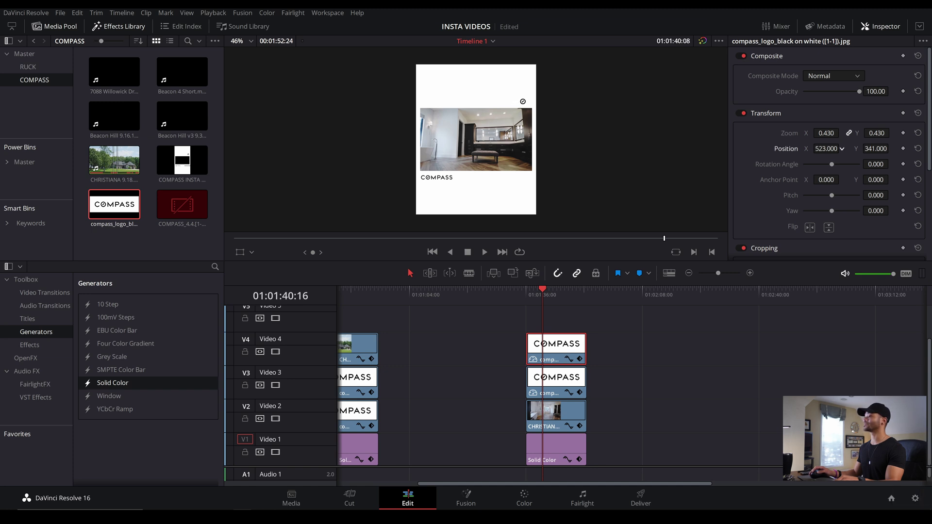
left_click_drag(866, 133, 892, 133)
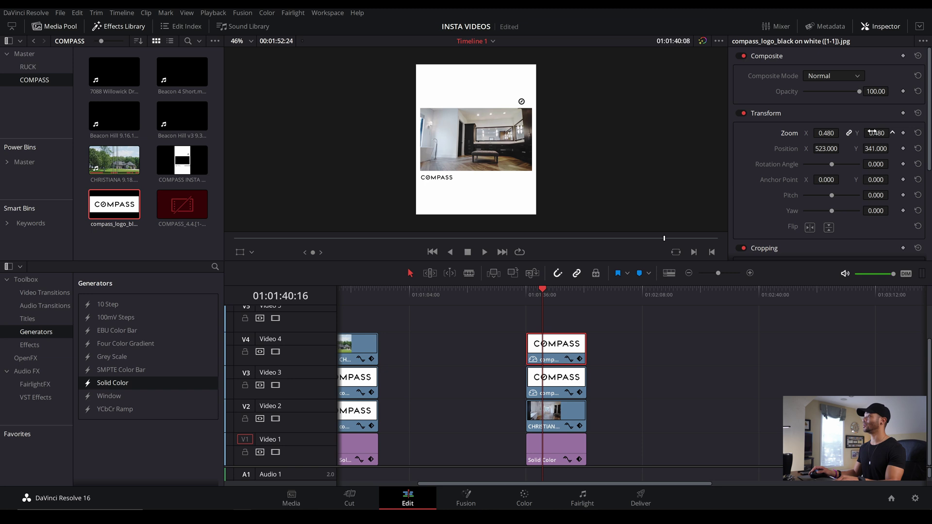
left_click_drag(828, 147, 842, 148)
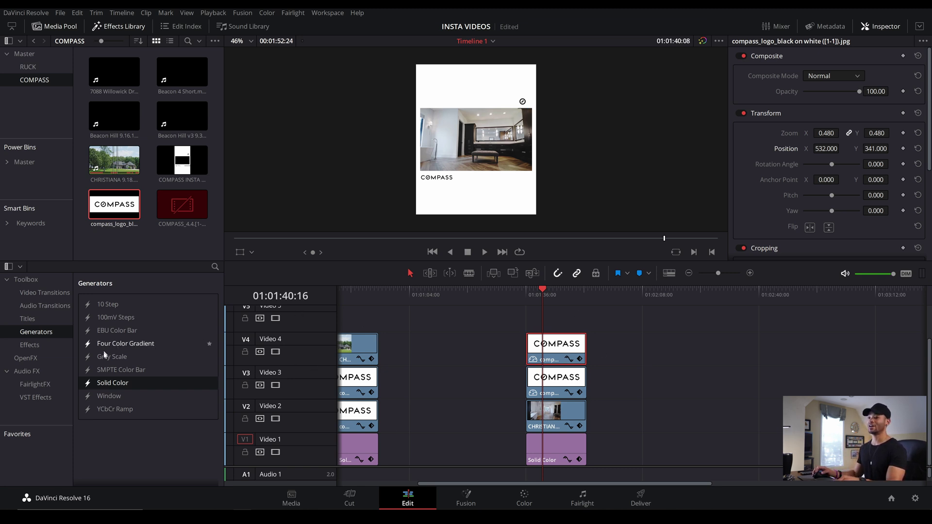
Add a black Solid Color on Video 5 cropped Top 1007.6, Bottom 322, Left 608
left_click_drag(108, 386, 586, 319)
scroll(797, 152, "down", 6)
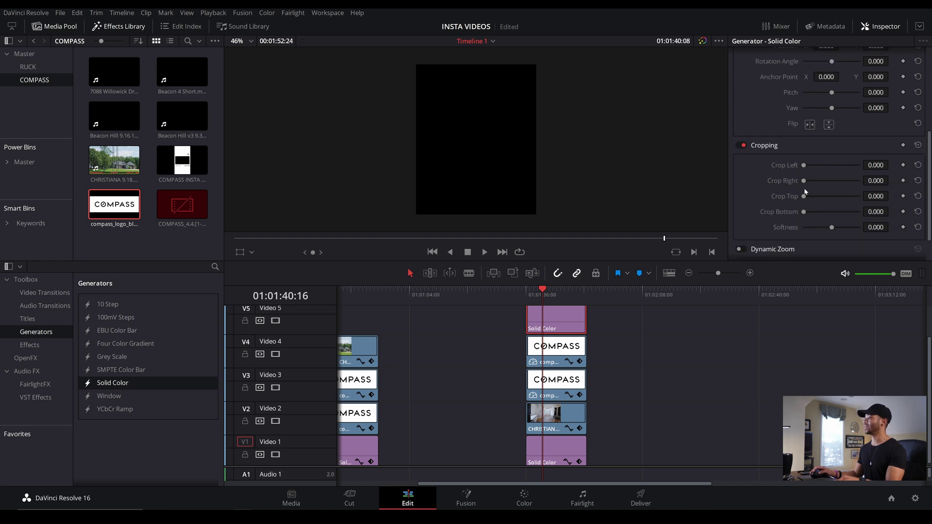
left_click_drag(804, 193, 890, 212)
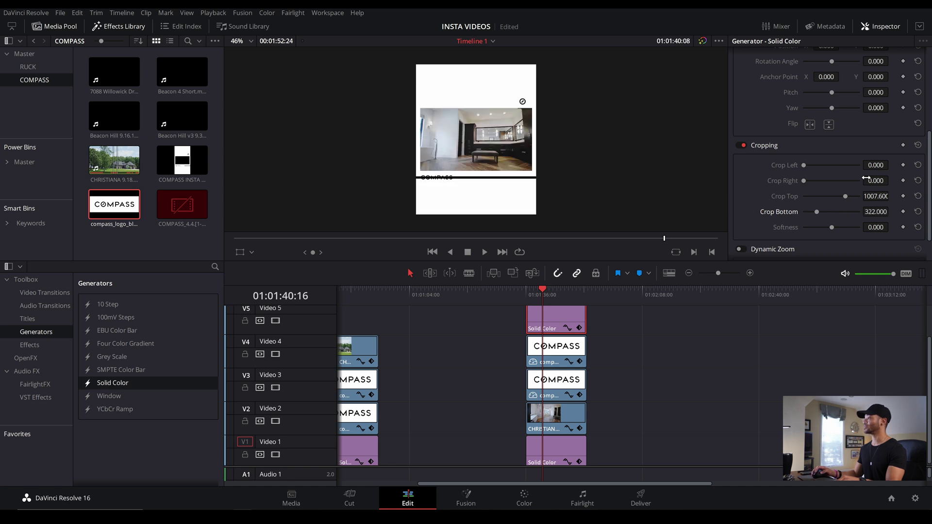
left_click_drag(876, 165, 891, 165)
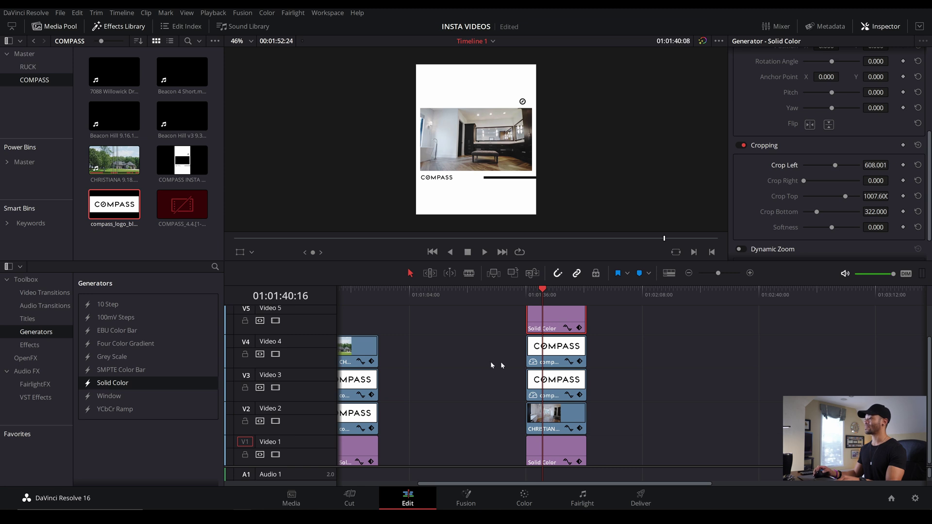
Add another black Solid Color on Video 6 cropped Top 325, Bottom 1011, Right 543
scroll(636, 371, "up", 2)
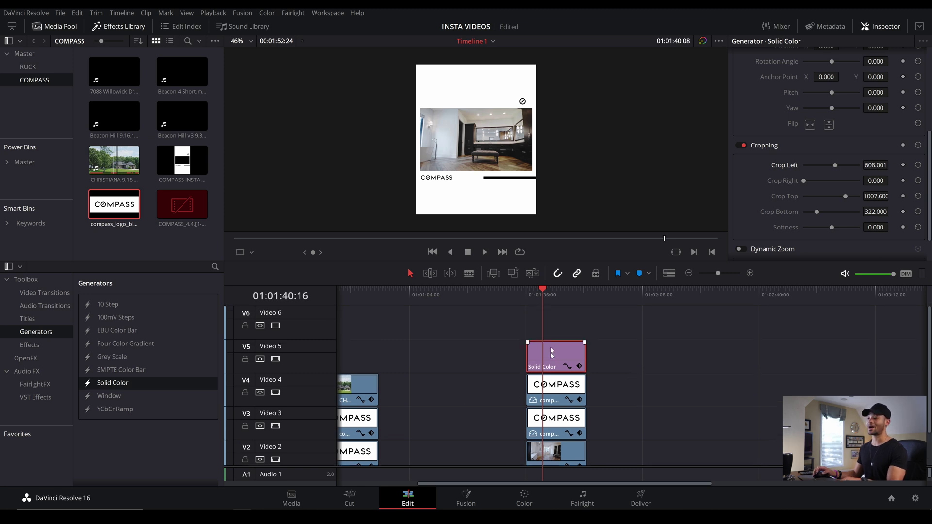
left_click_drag(104, 382, 585, 324)
scroll(815, 177, "down", 5)
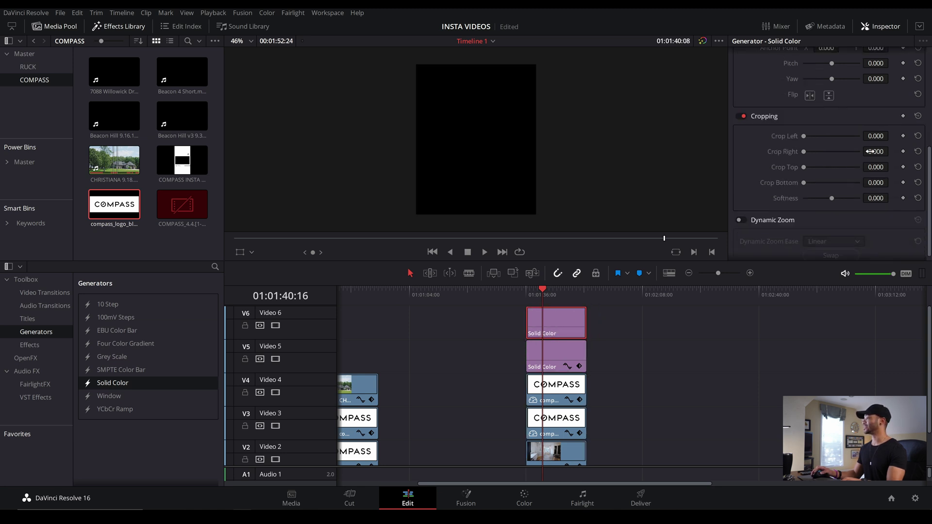
left_click_drag(871, 185, 891, 182)
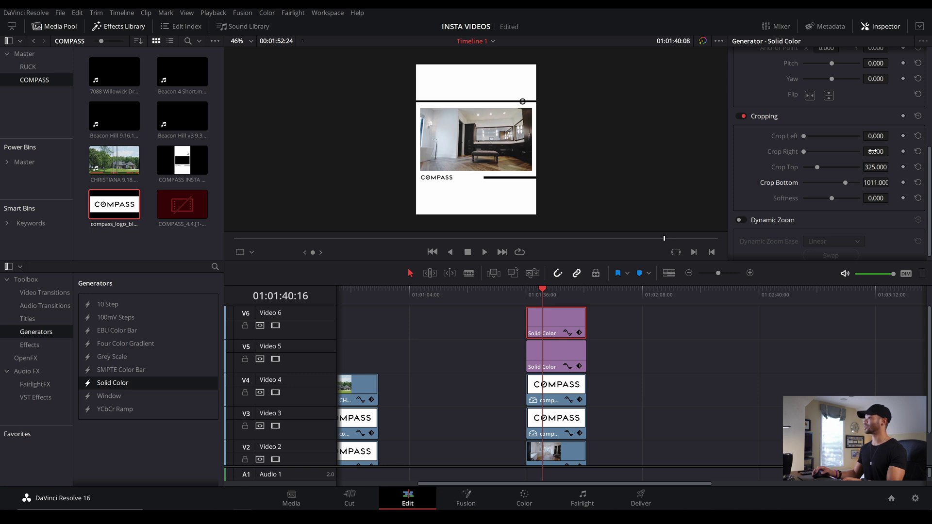
left_click_drag(873, 152, 892, 151)
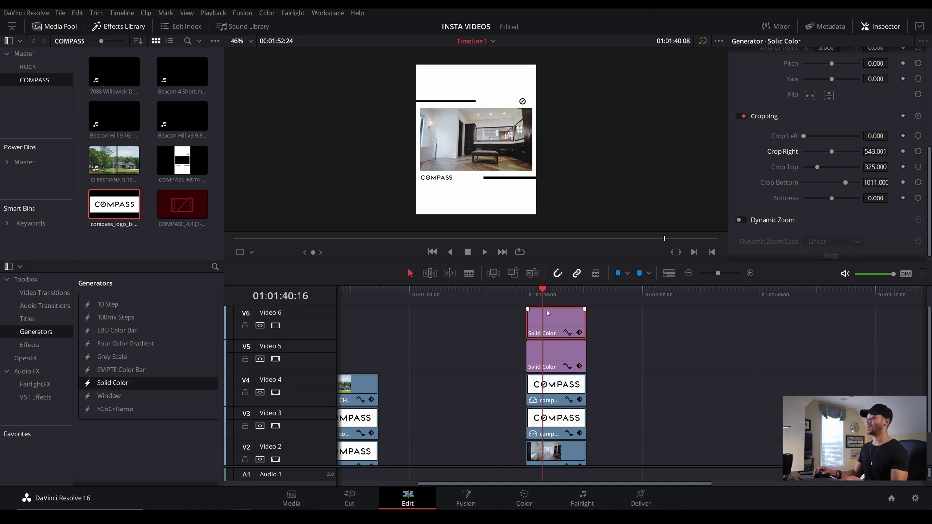
key("Up")
Play back and rewatch the logos sliding out from under the COMPASS video
key("space")
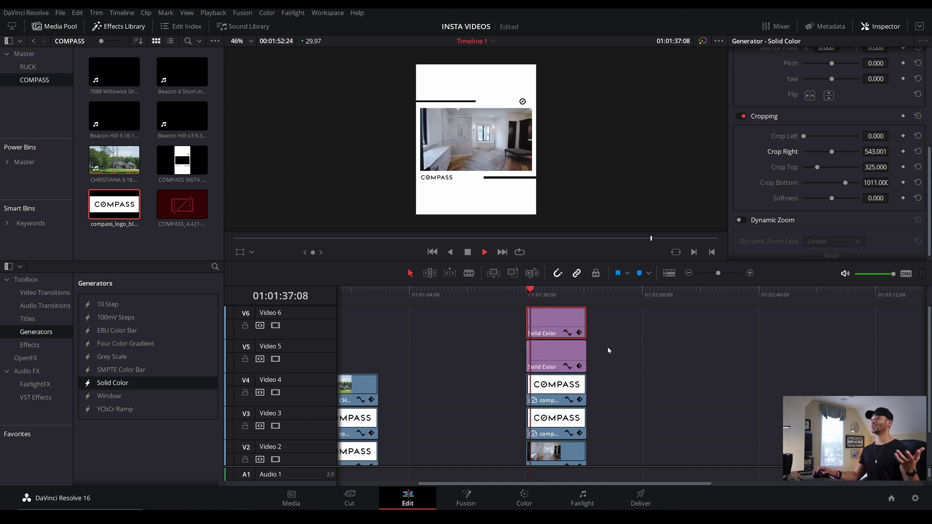
scroll(479, 115, "down", 2)
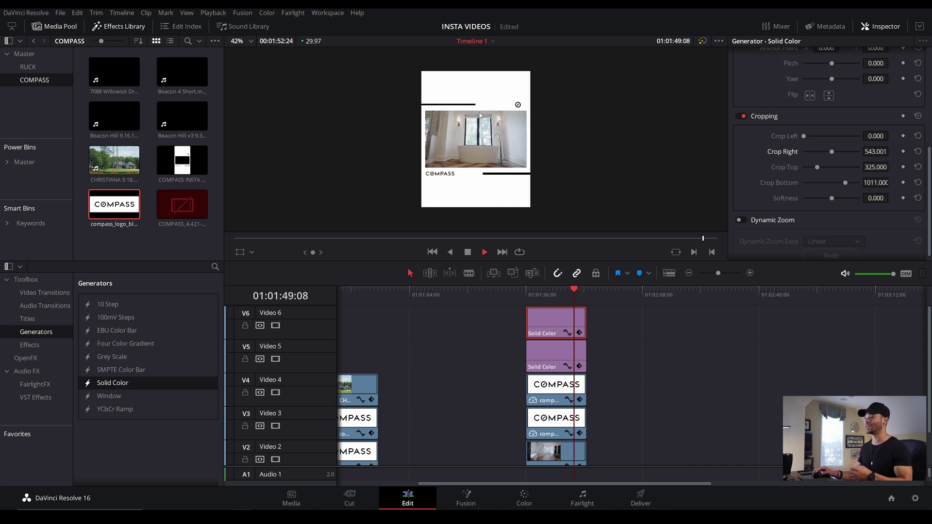
left_click(528, 290)
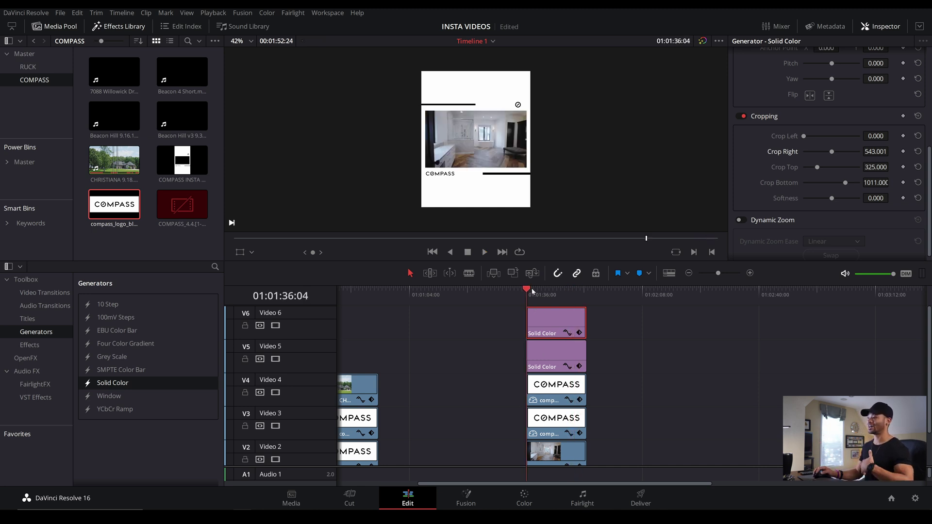
left_click_drag(532, 292, 539, 292)
key("space")
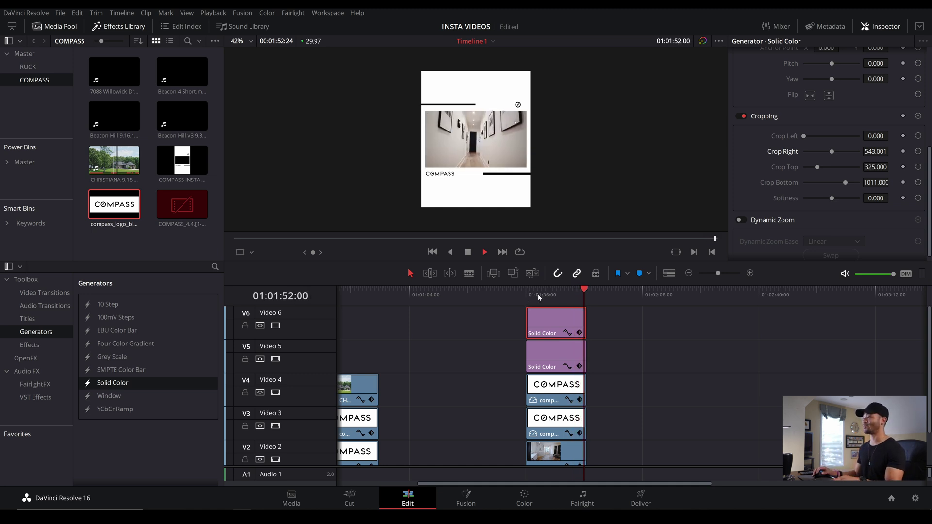
left_click(538, 295)
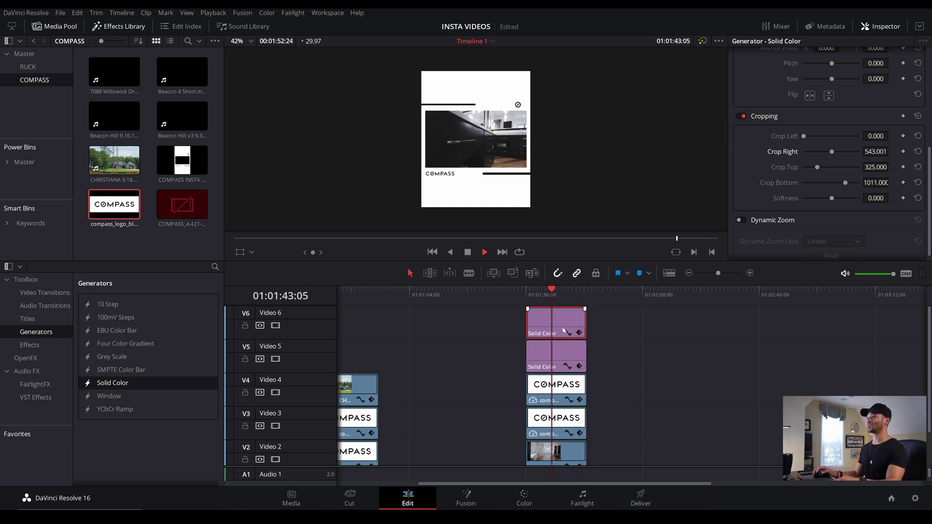
key("space")
Place Deadlift.mp4 from the RUCK bin on Video 2 after the COMPASS section
left_click(28, 66)
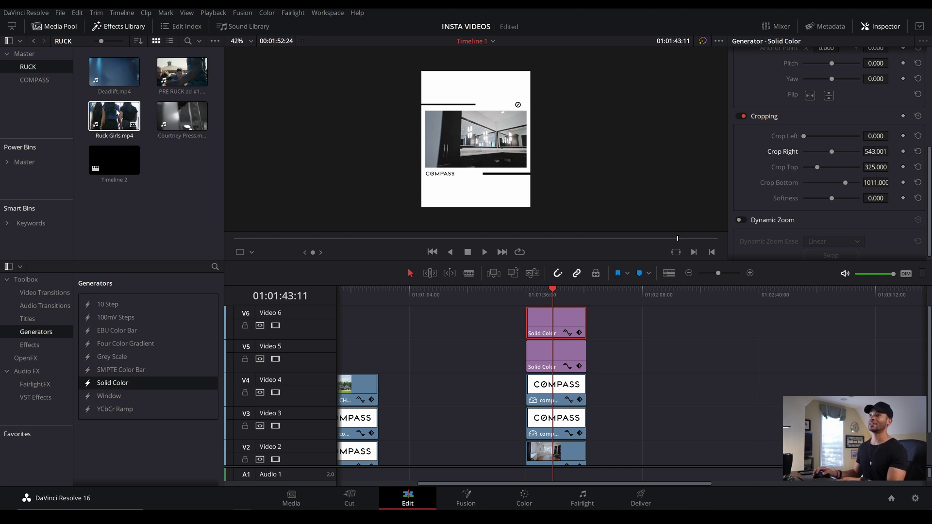
left_click(114, 72)
left_click_drag(781, 439, 703, 453)
Play the Deadlift clip from its start to preview it
left_click(689, 295)
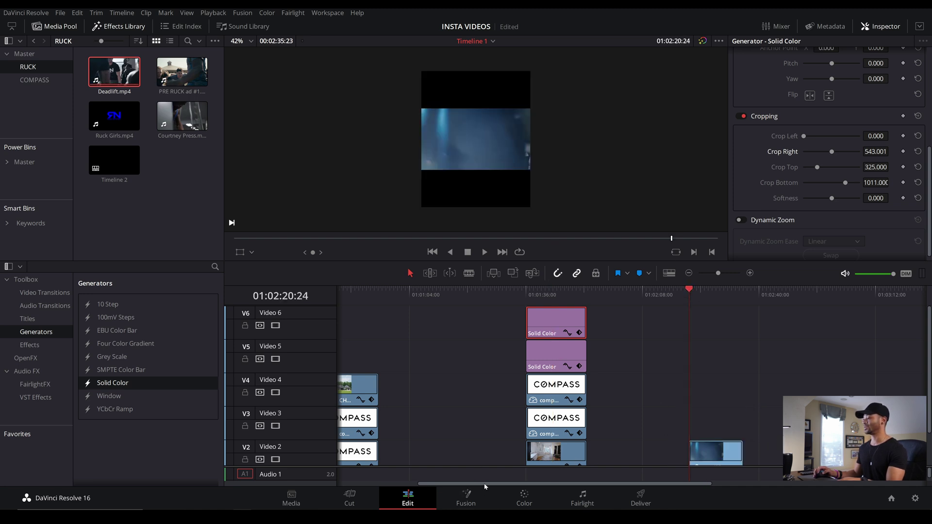
left_click_drag(484, 483, 560, 485)
key("space")
scroll(648, 363, "down", 2)
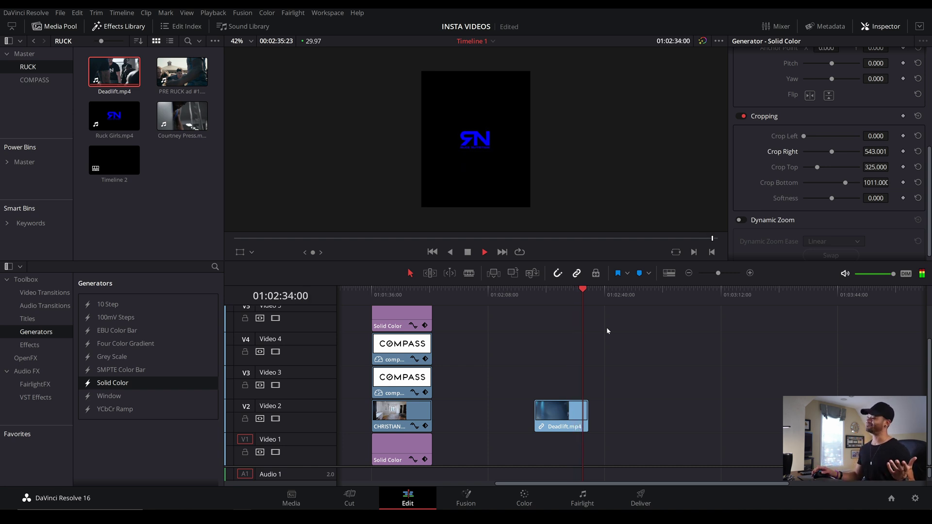
left_click(537, 295)
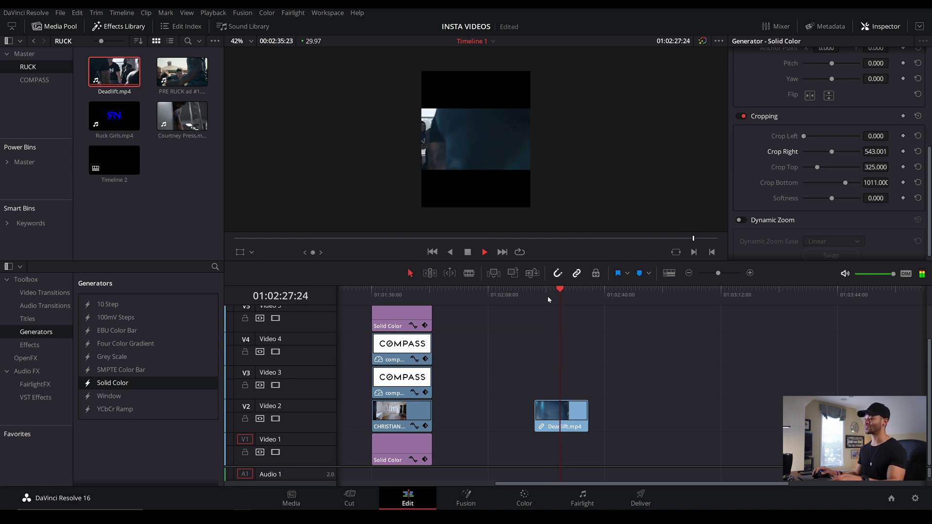
key("space")
Add a white Solid Color on Video 1 under the Deadlift clip
left_click_drag(114, 382, 587, 450)
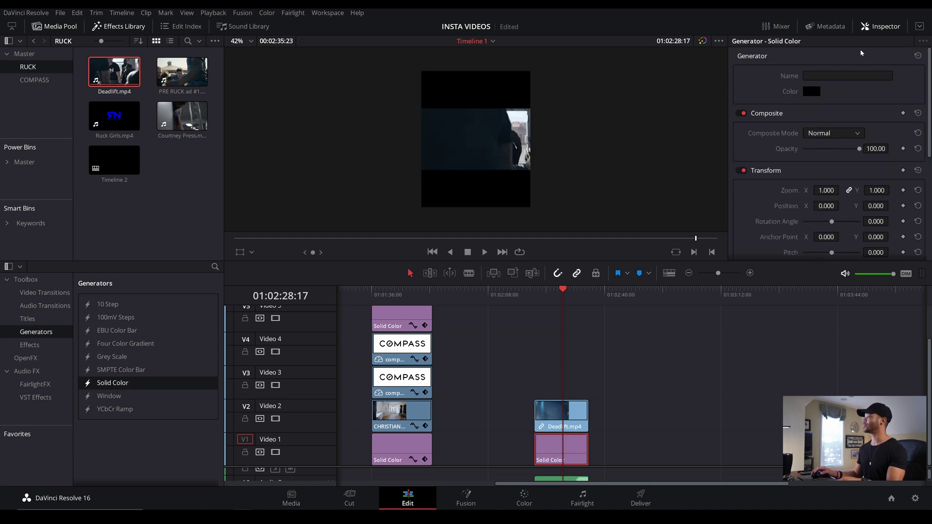
left_click(817, 93)
left_click_drag(567, 204, 569, 168)
left_click(579, 339)
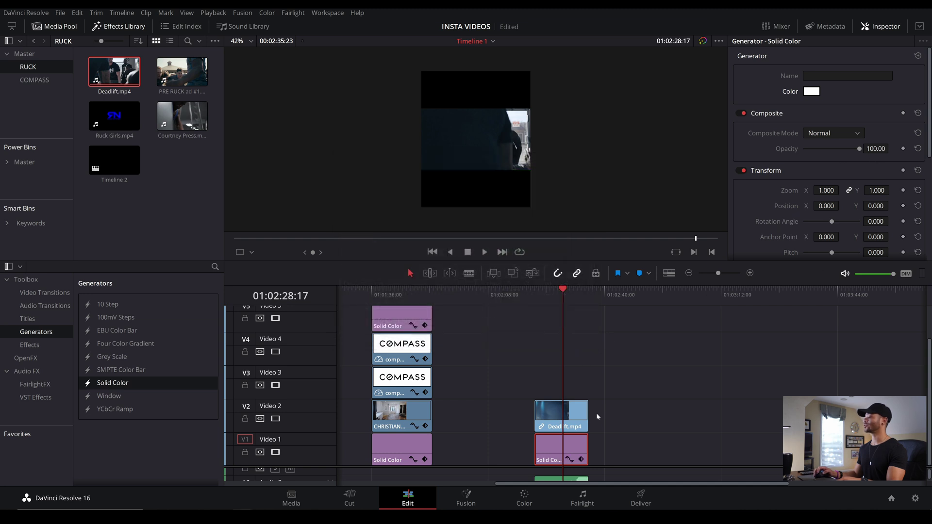
Reduce the Deadlift clip's zoom to 0.880 to leave a white border
left_click(564, 413)
left_click_drag(877, 154, 840, 155)
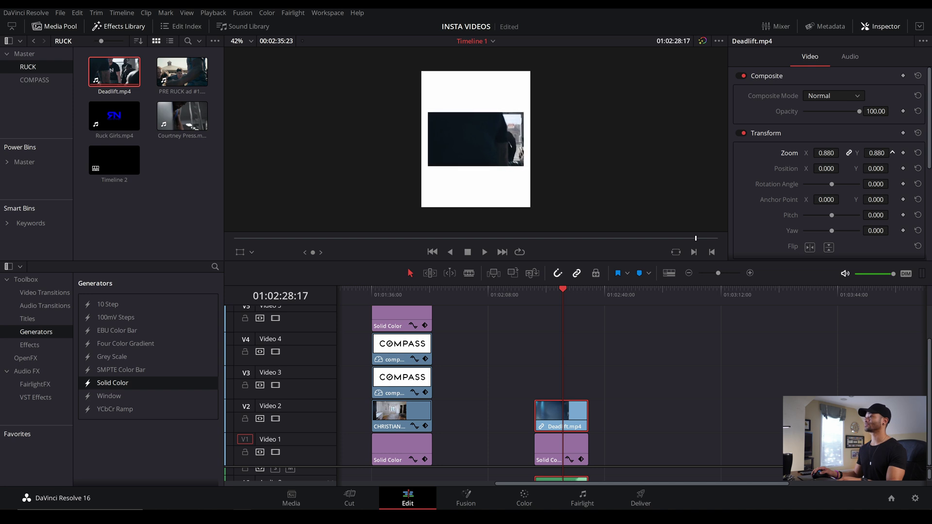
right_click(171, 183)
Import the image6 logo from D:\VIDEO\Projects\Ruck into the Media Pool
left_click(221, 277)
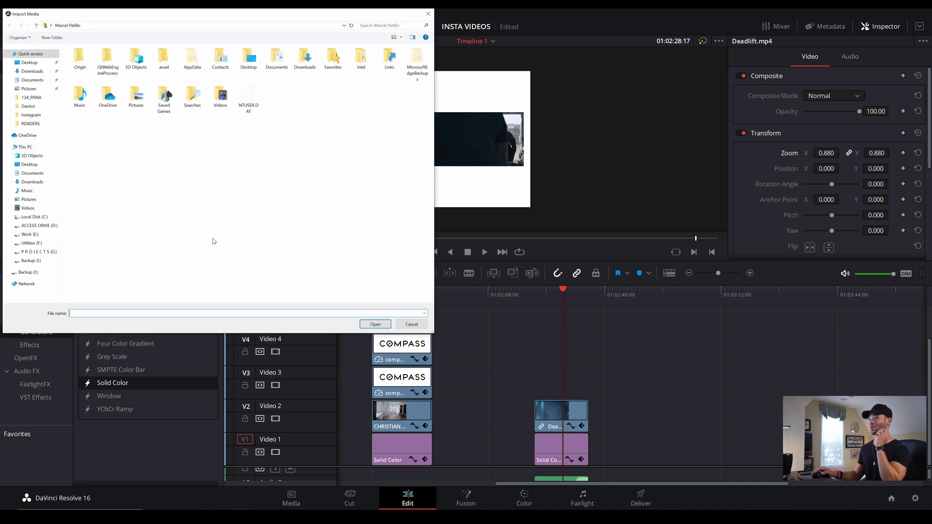
left_click(39, 225)
double_click(126, 73)
double_click(95, 77)
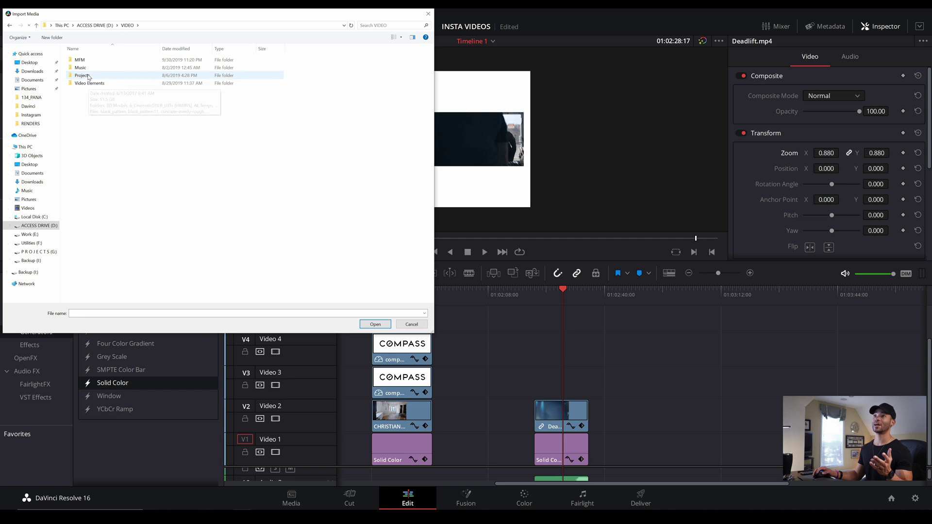
double_click(95, 77)
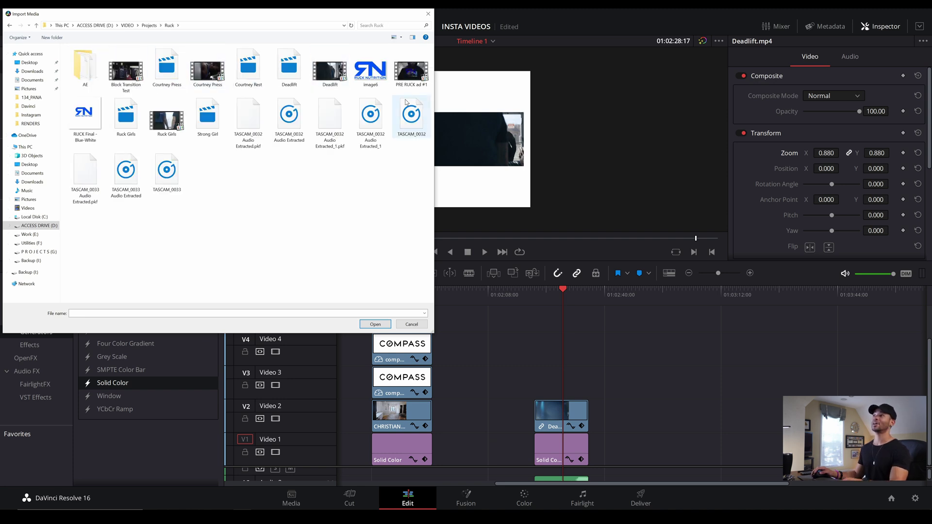
left_click(375, 75)
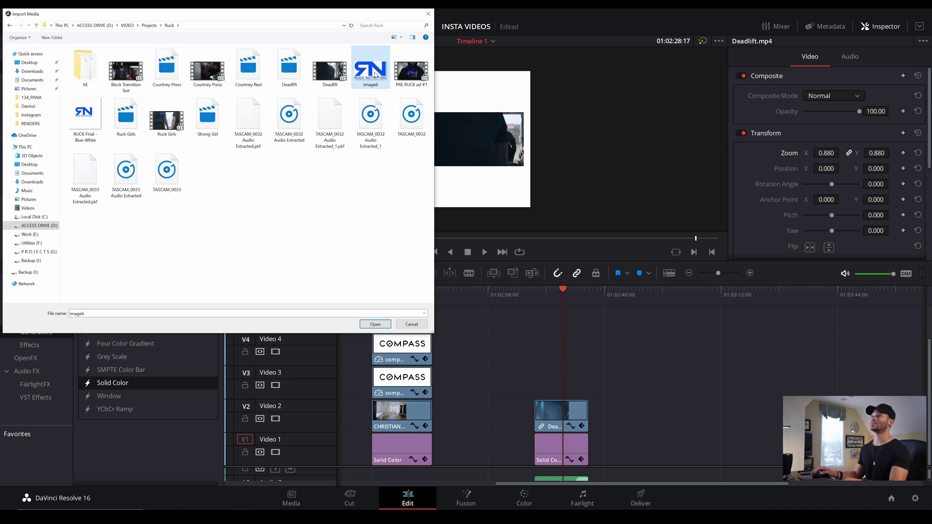
double_click(375, 74)
Put the Ruck Nutrition logo on Video 3 at 0.150 zoom, Position Y -332
left_click_drag(180, 163, 588, 377)
mouse_move(876, 133)
left_mouse_down()
mouse_move(839, 133)
mouse_move(902, 149)
mouse_move(892, 132)
left_mouse_up()
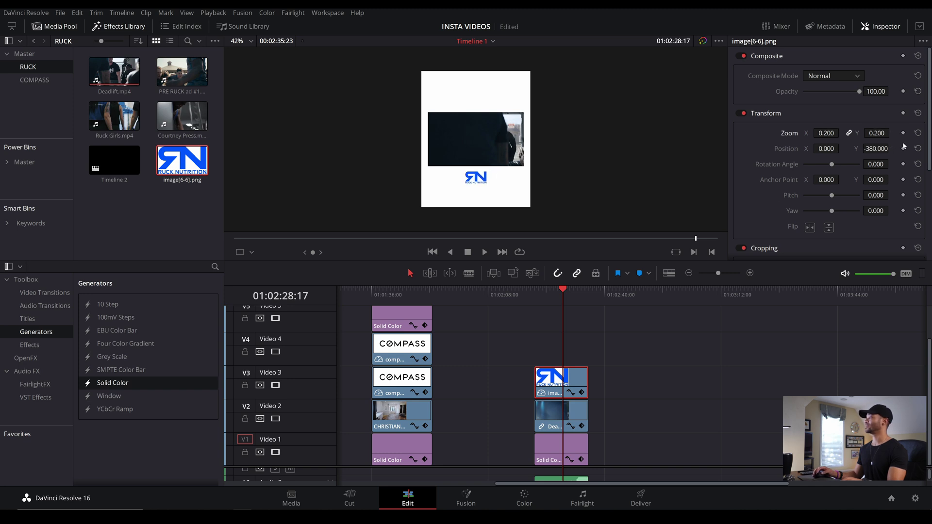
left_click_drag(875, 148, 900, 148)
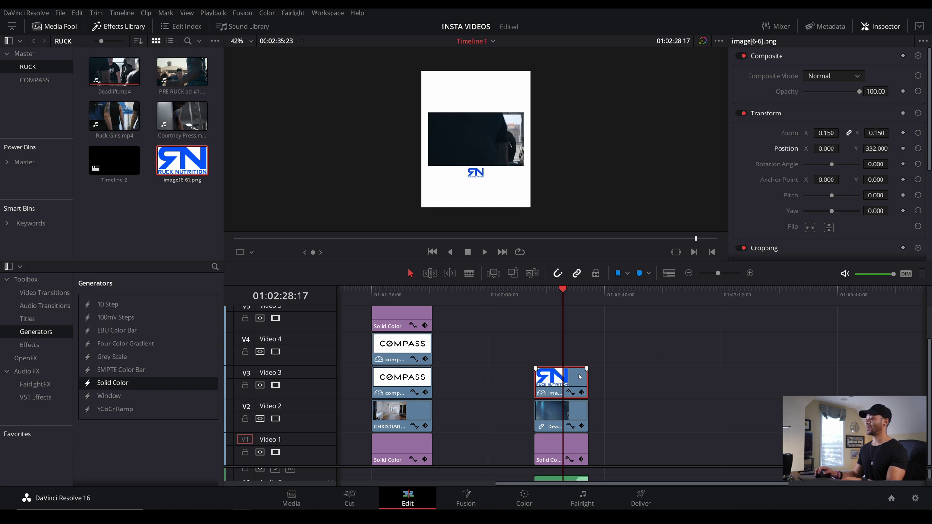
Copy the logo onto Video 4, crop it to the RUCK NUTRITION wordmark, and set Zoom 0.900, Position Y 540
left_click_drag(578, 374, 575, 353)
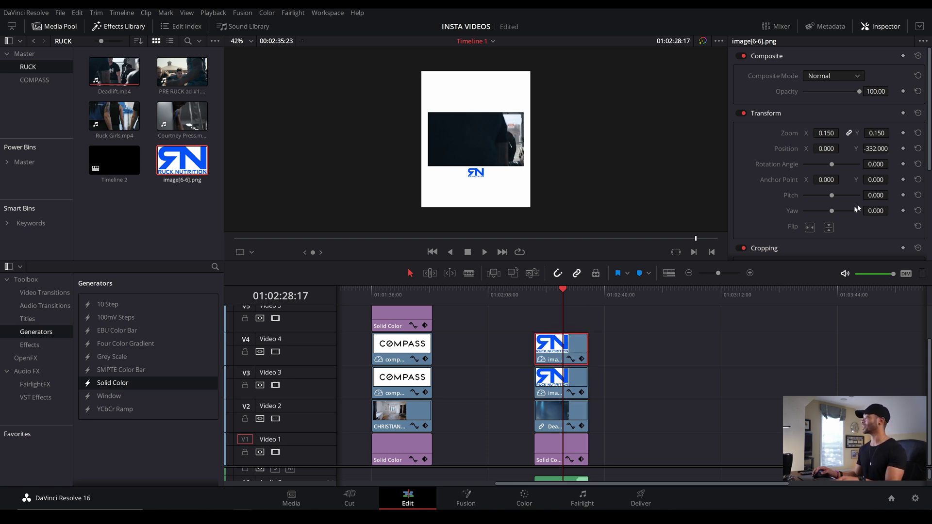
left_click(918, 133)
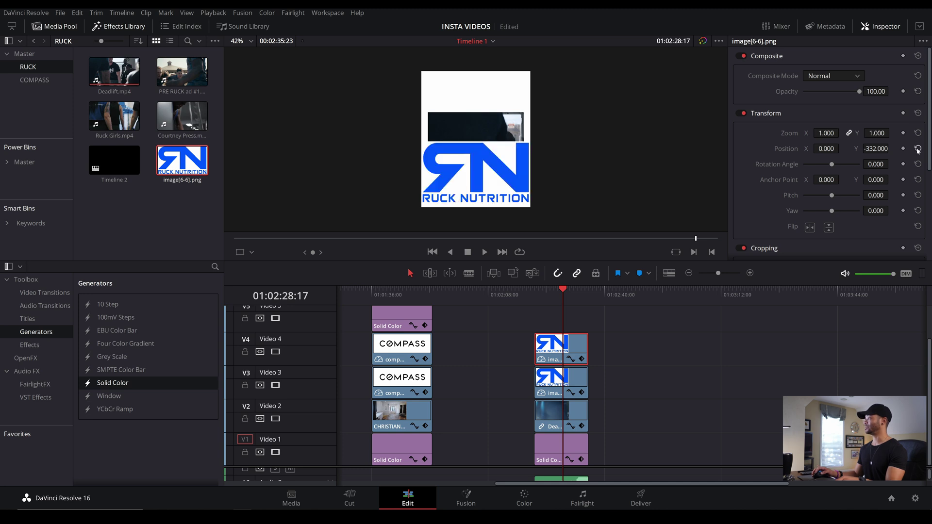
left_click(917, 148)
scroll(780, 188, "down", 5)
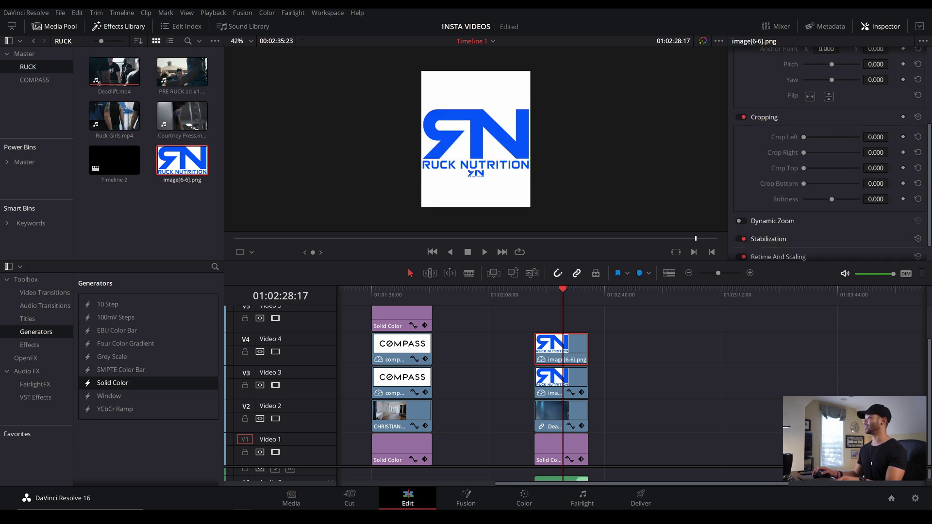
left_click_drag(875, 168, 891, 168)
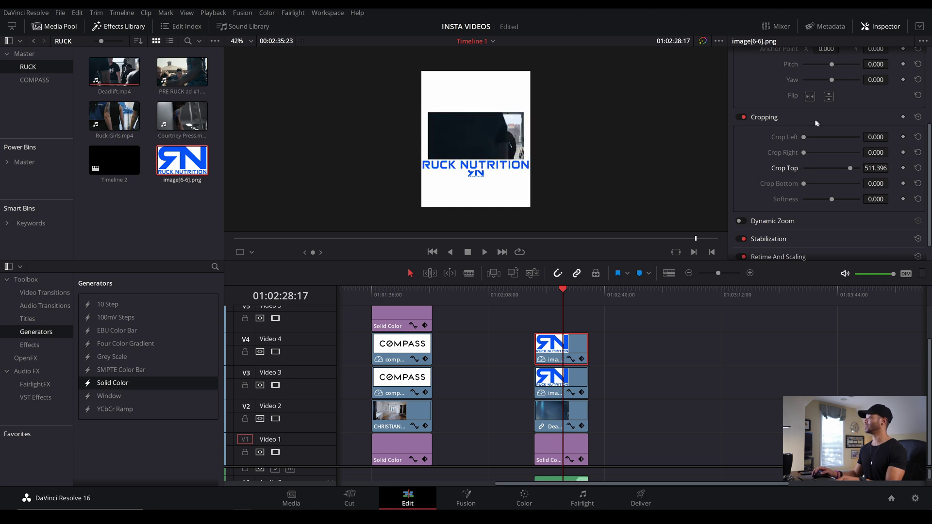
scroll(784, 118, "up", 3)
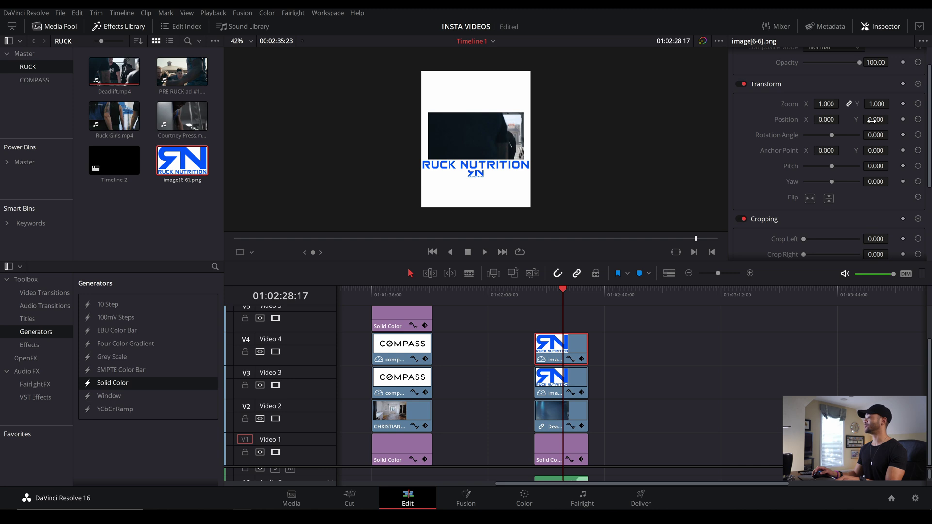
left_click_drag(872, 120, 890, 119)
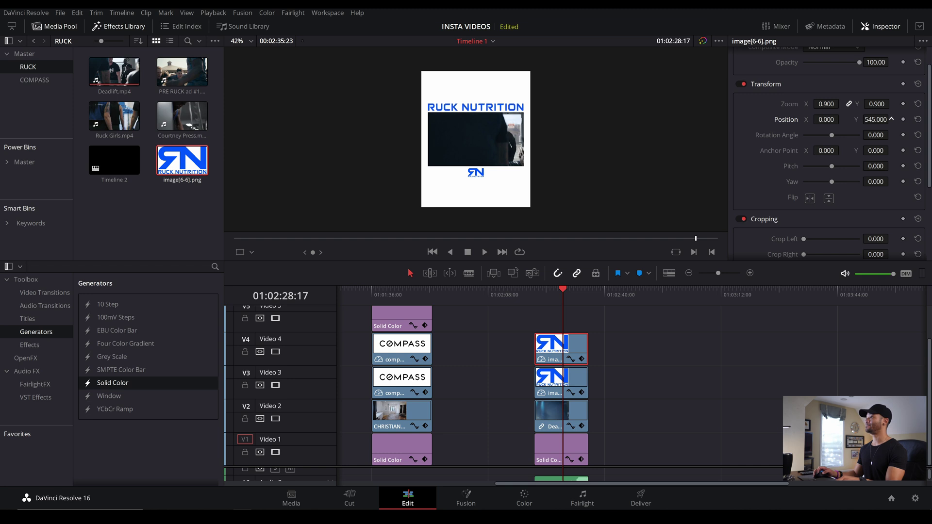
scroll(891, 119, "down", 2)
left_click_drag(888, 227, 891, 227)
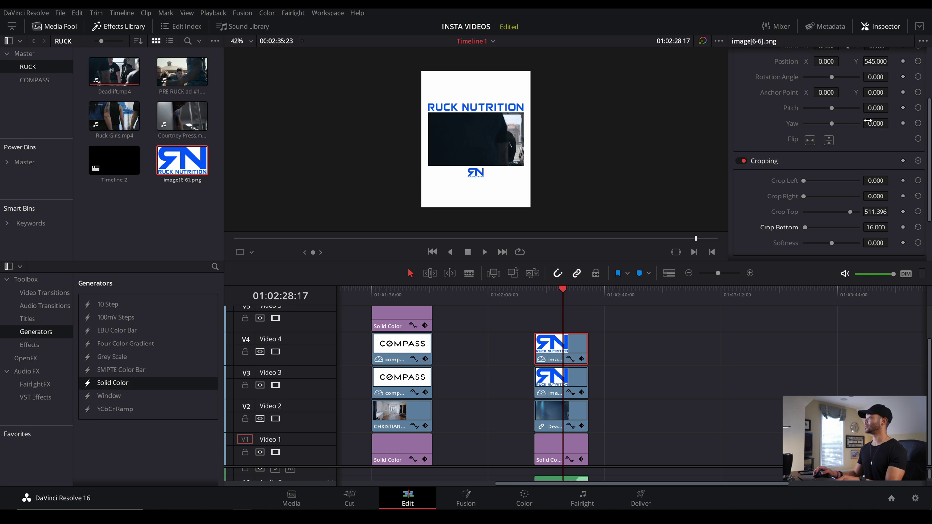
scroll(882, 112, "up", 2)
left_click_drag(882, 119, 879, 120)
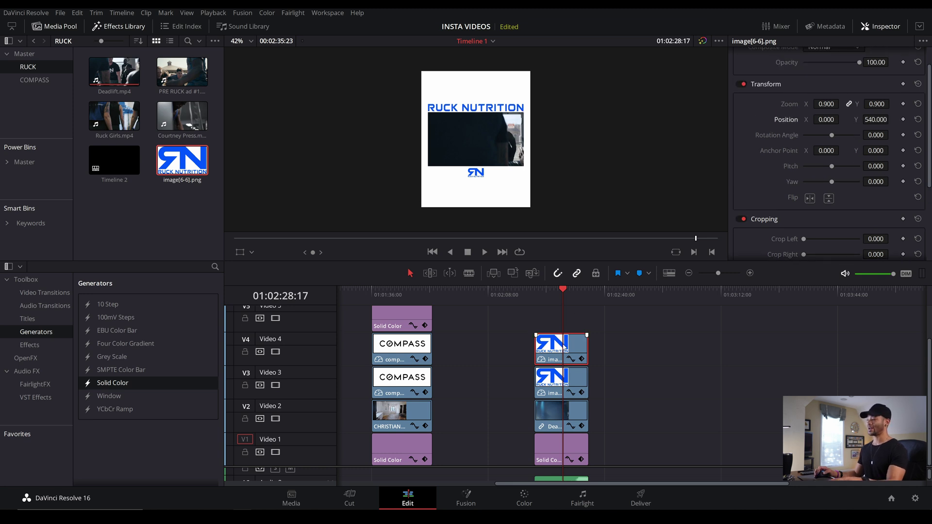
Shift the wordmark copy on the timeline and raise it higher in the frame
left_click_drag(563, 340, 557, 325)
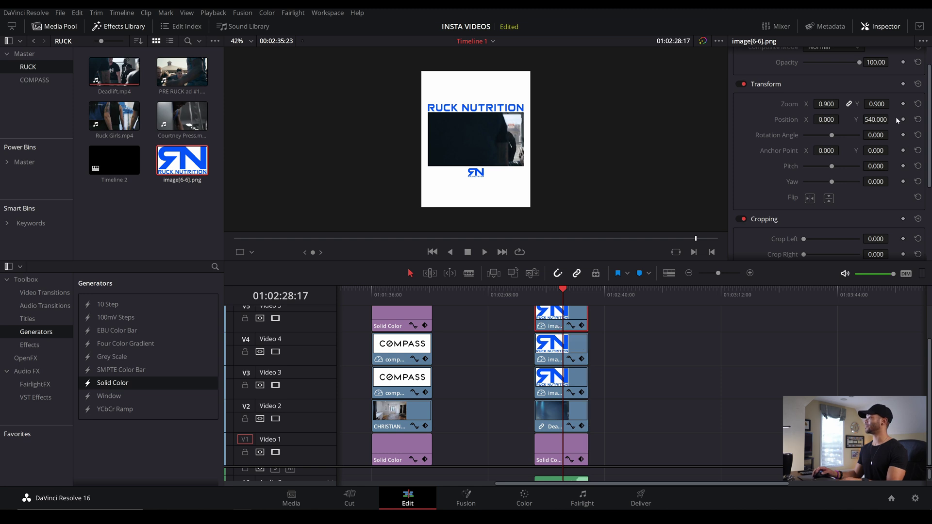
left_click_drag(872, 119, 909, 119)
scroll(880, 119, "up", 3)
left_click_drag(878, 91, 865, 91)
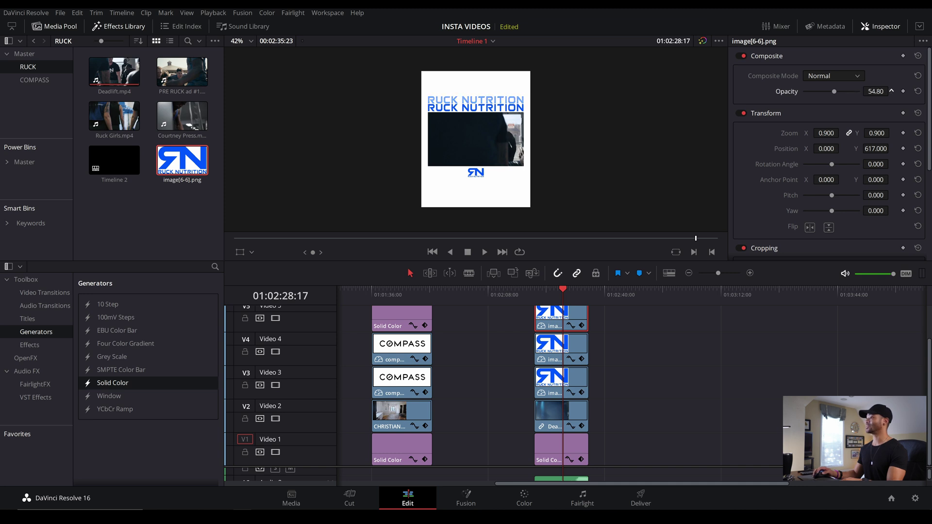
Copy the wordmark clip onto Video 6, move it higher, and lower its Opacity to about 29
scroll(616, 381, "up", 2)
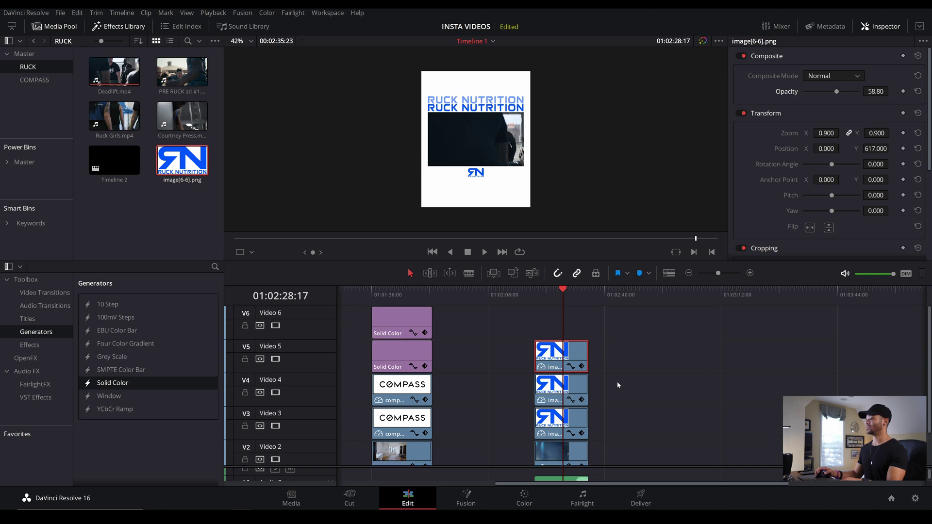
left_click_drag(548, 351, 565, 315)
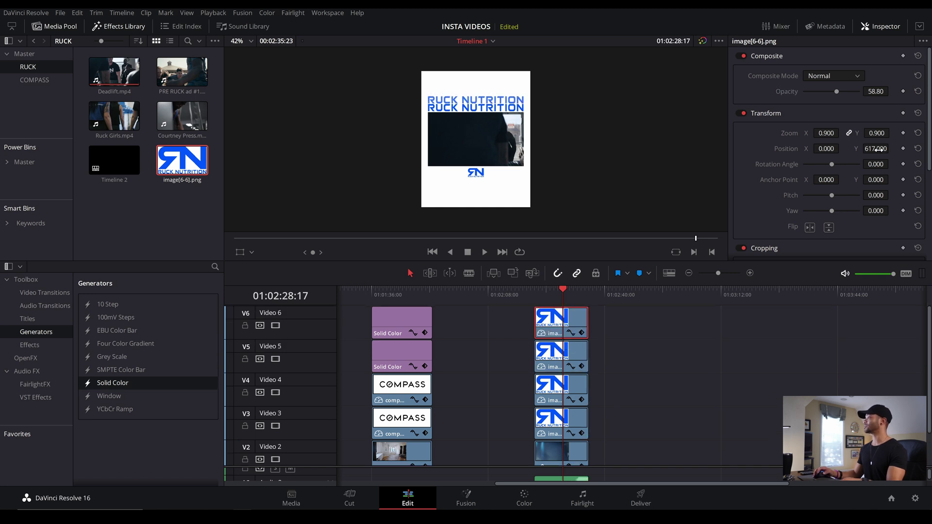
left_click_drag(878, 149, 895, 149)
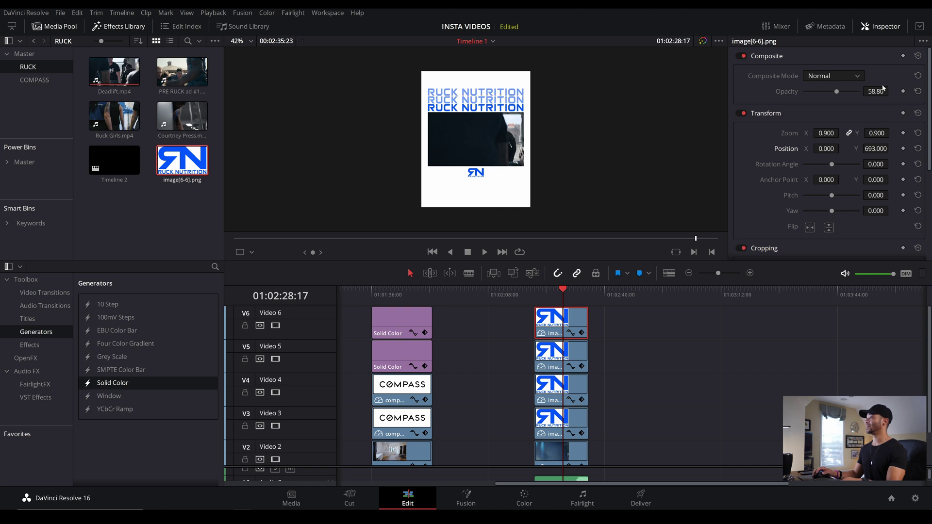
left_click_drag(883, 90, 873, 90)
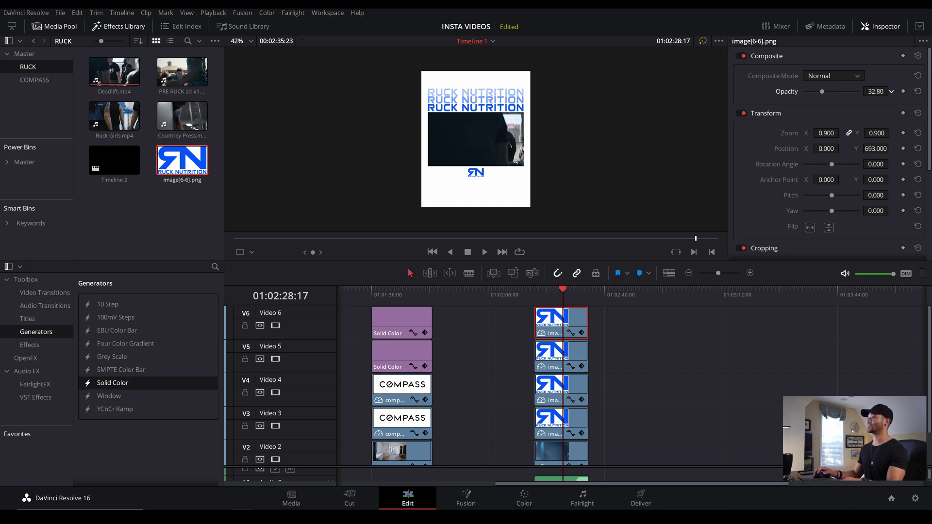
Play back the logo animation, then return to the COMPASS section and select the Video 5 Solid Color clip
left_click(537, 294)
key("space")
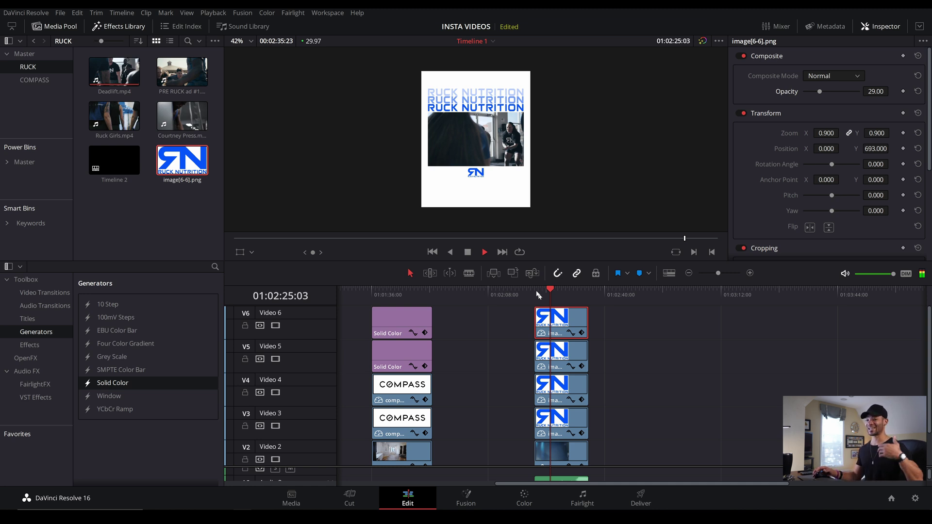
left_click_drag(536, 295, 380, 327)
left_click(411, 331)
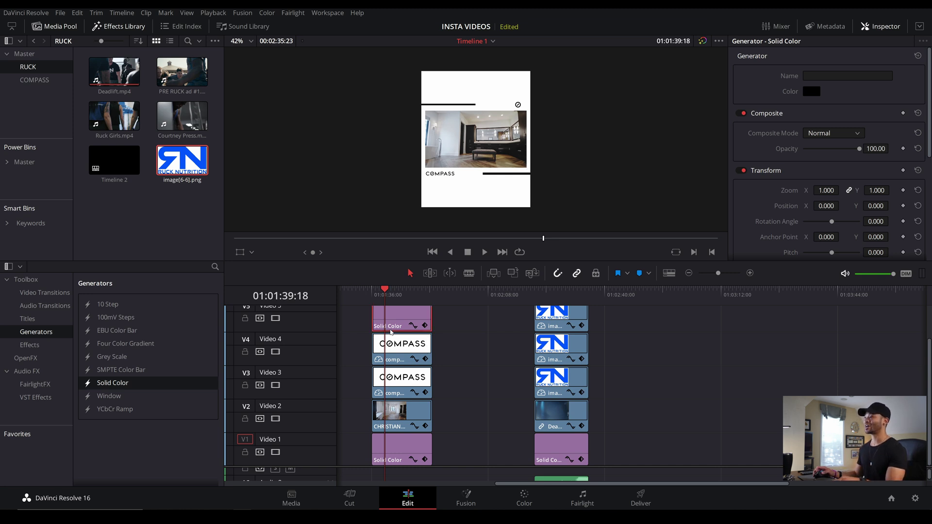
Keyframe the bar's Crop Left at 01:01:38:10 and set Crop Left to 1080 at the clip start
scroll(391, 335, "up", 1)
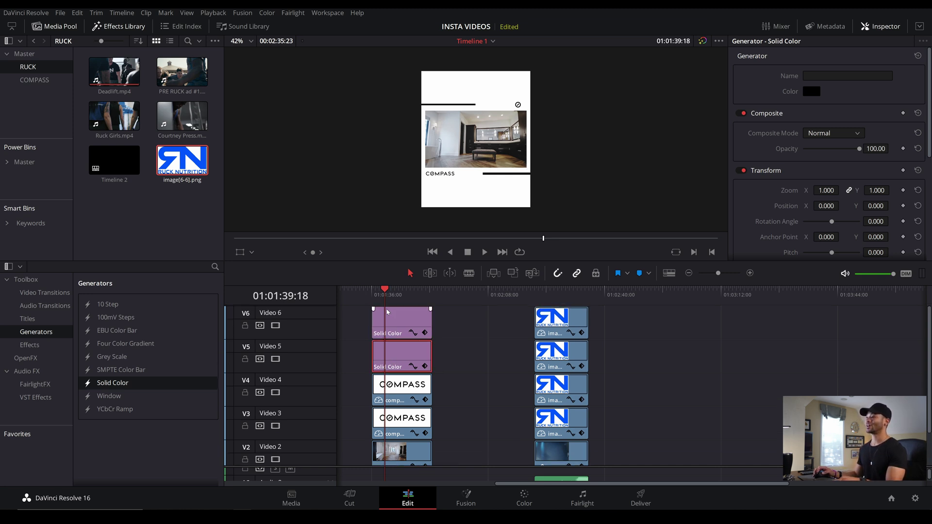
key("Up")
scroll(841, 203, "down", 4)
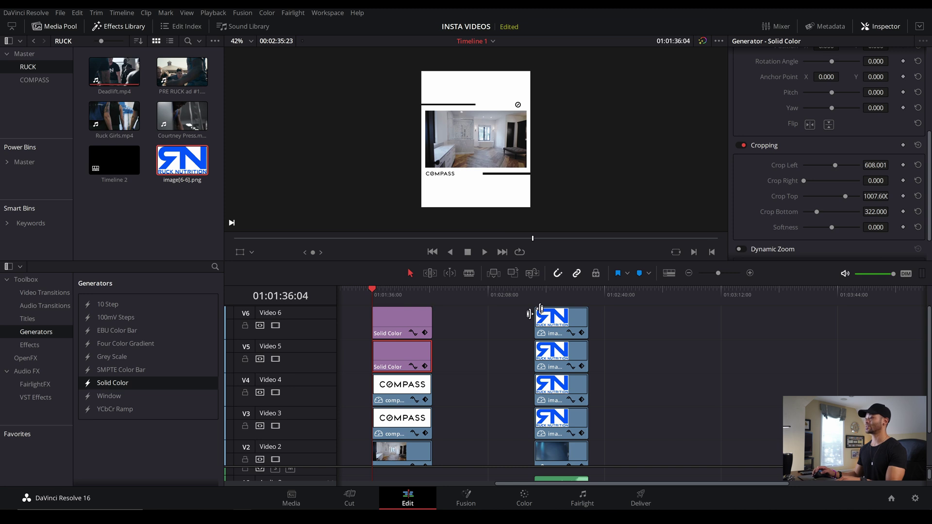
key("space")
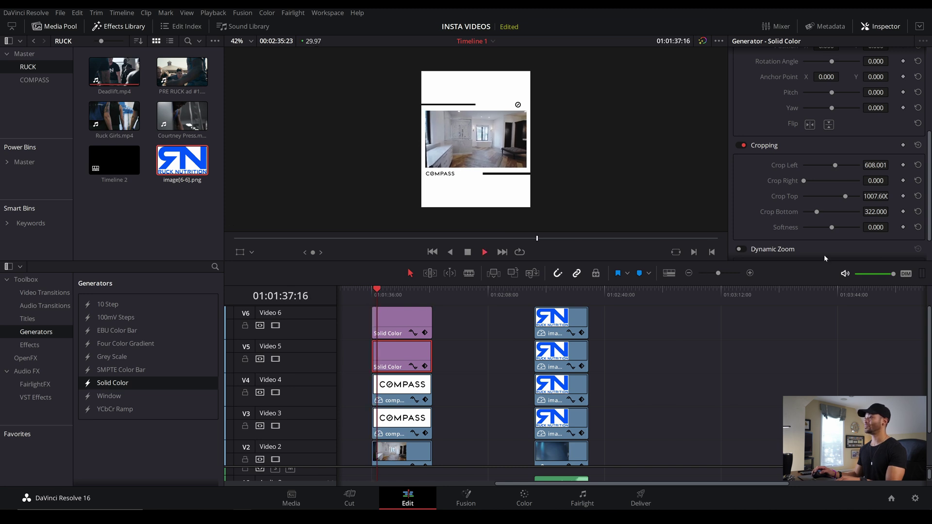
key("space")
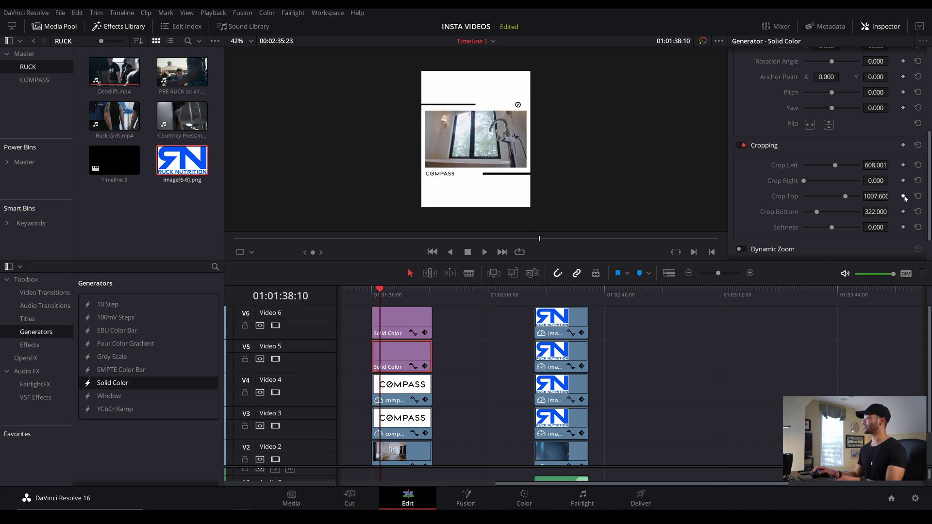
left_click(902, 166)
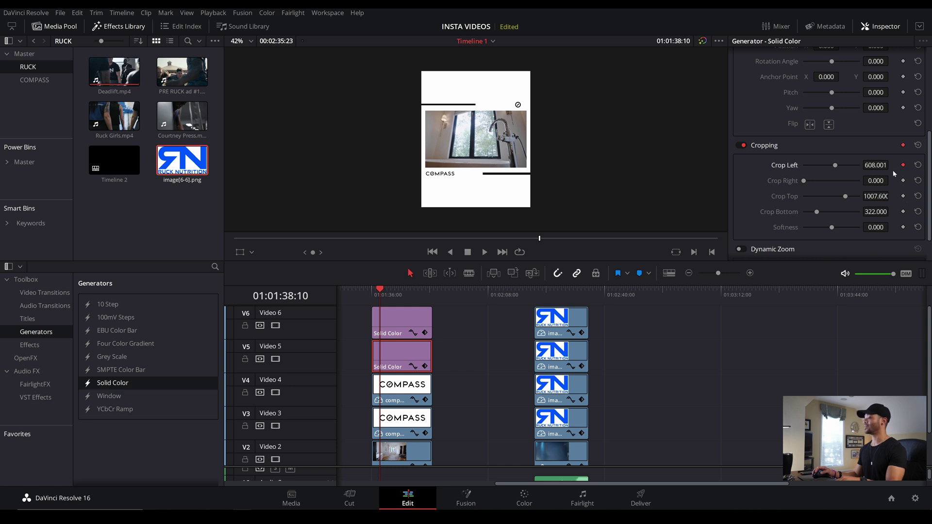
left_click(377, 293)
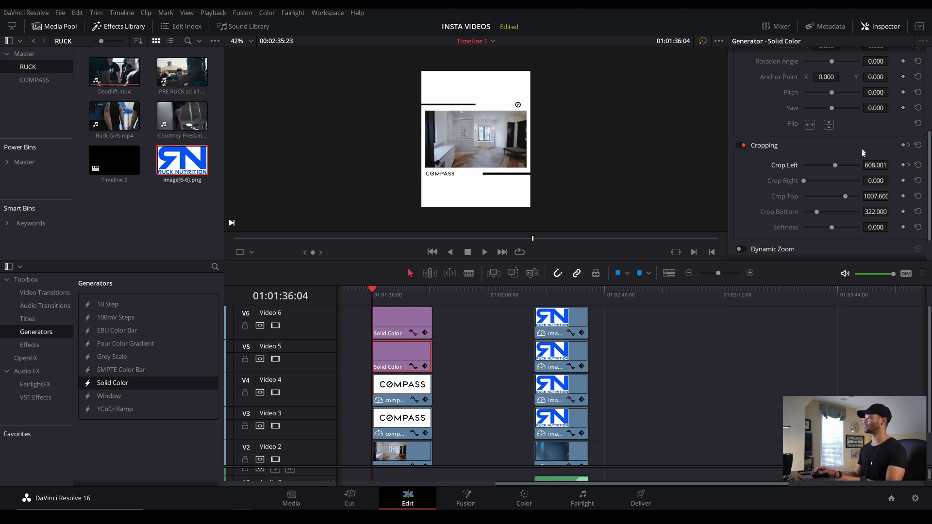
left_click_drag(849, 167, 871, 169)
Ease the Crop Left end keyframe in the curve editor and play back the bar animation
left_click(413, 366)
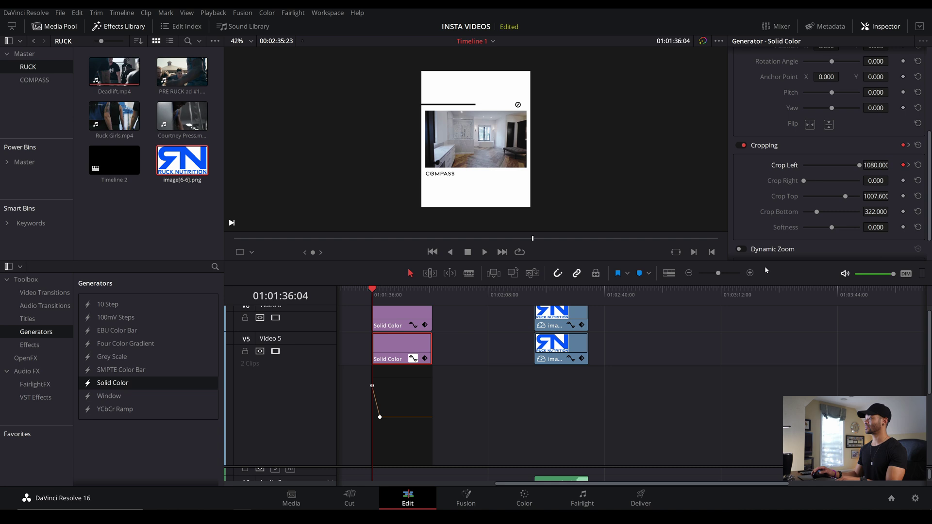
left_click(751, 274)
left_click_drag(718, 390, 687, 455)
left_click(771, 372)
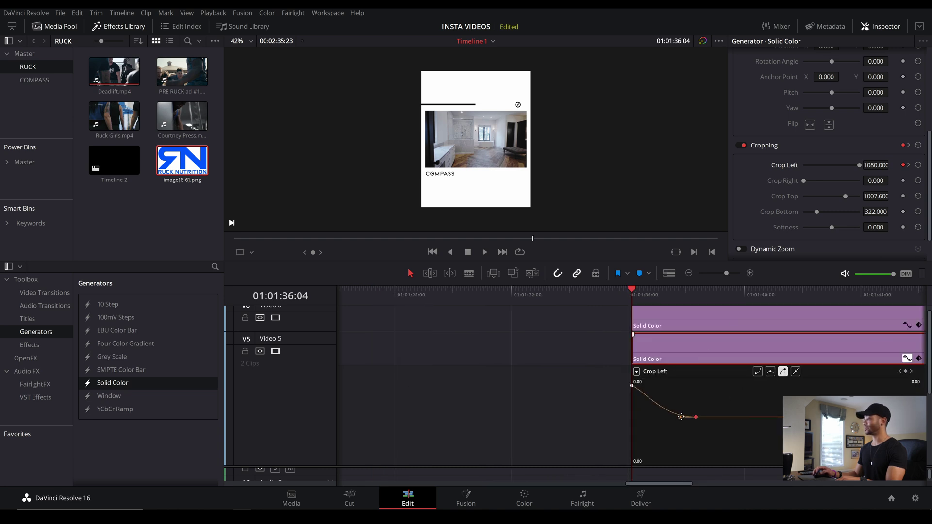
left_click_drag(680, 416, 669, 417)
left_click(574, 416)
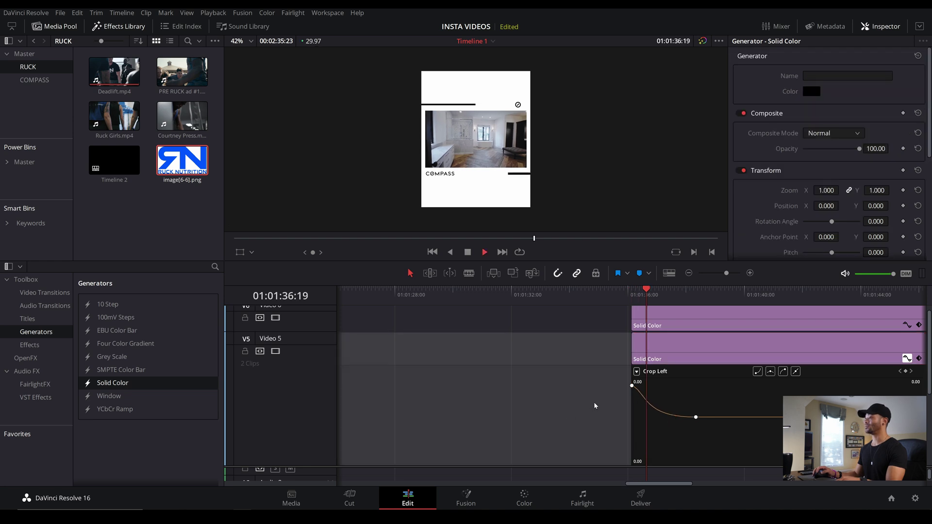
key("space")
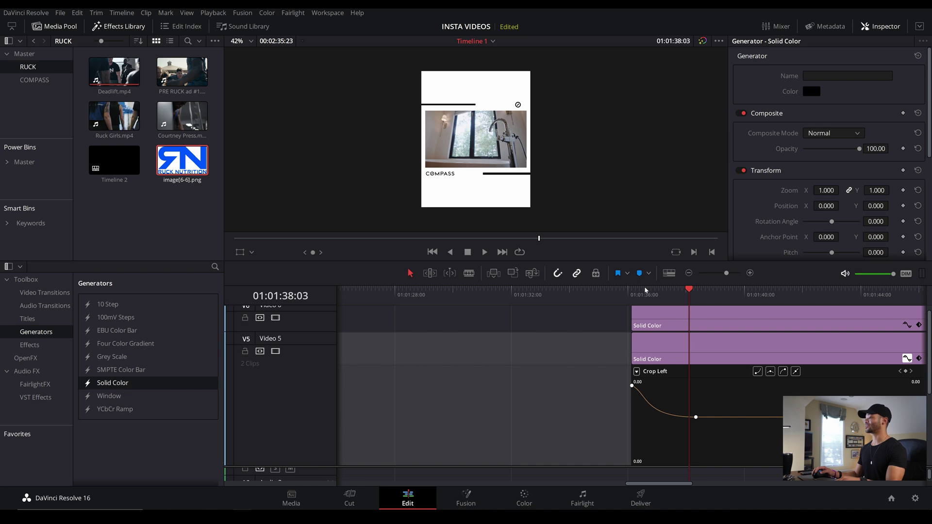
left_click(644, 301)
Nudge the Video 5 Crop Left end keyframe slightly earlier and return to 01:01:38:10
left_click(699, 301)
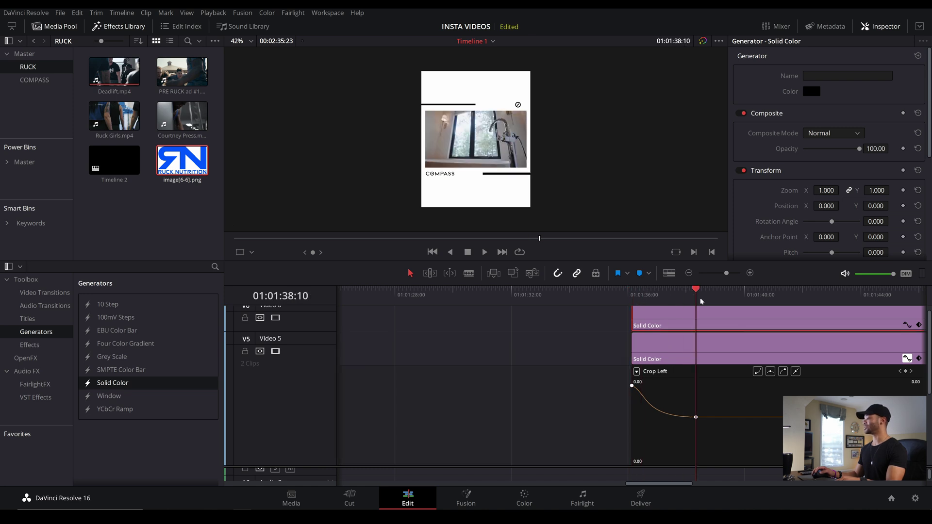
left_click_drag(699, 302, 718, 301)
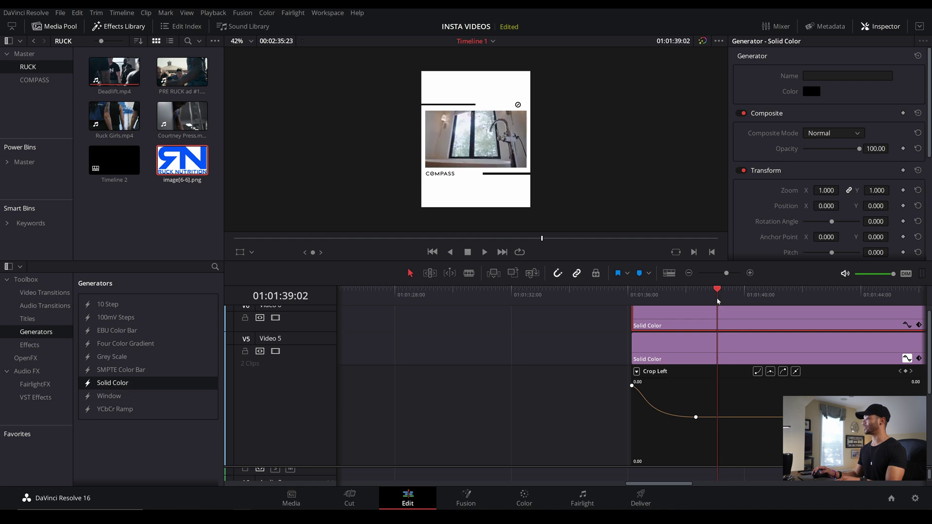
left_click_drag(696, 417, 682, 417)
left_click_drag(713, 301, 696, 306)
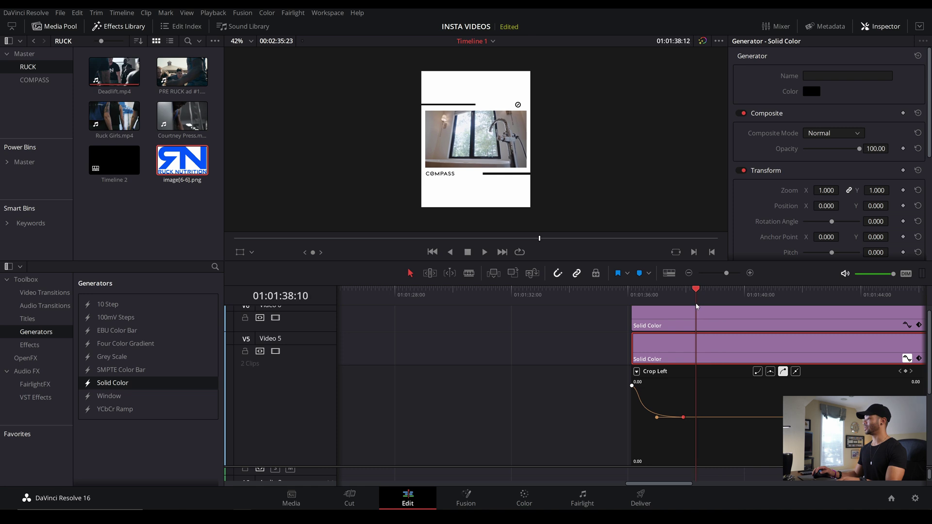
Keyframe the Video 6 bar's Crop Right at 564.824, then set it to 1080 at the clip start
left_click(696, 318)
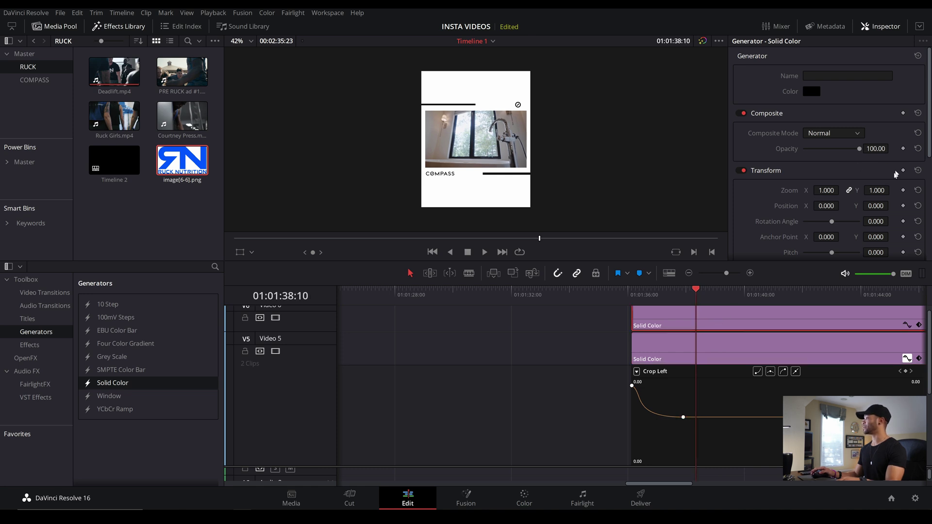
scroll(789, 205, "down", 3)
scroll(790, 206, "down", 2)
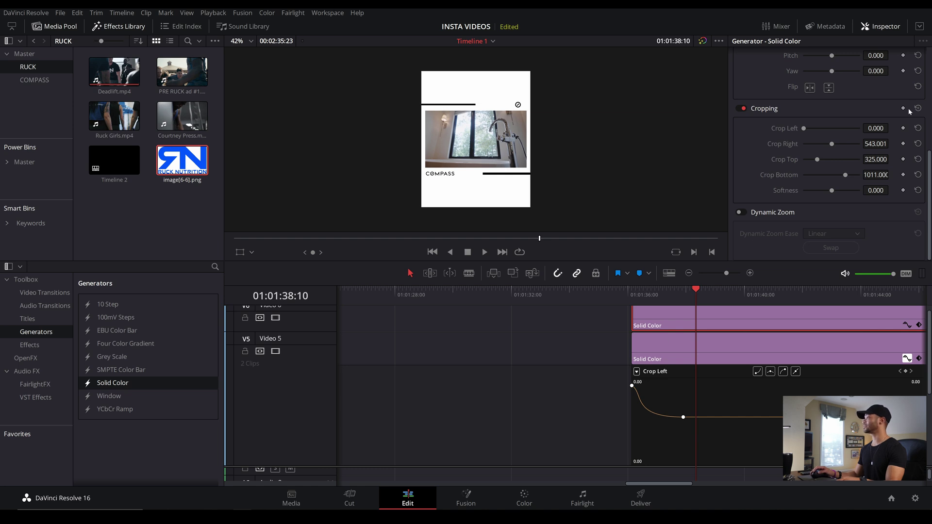
left_click(903, 145)
left_click_drag(700, 290, 640, 306)
right_click(641, 305)
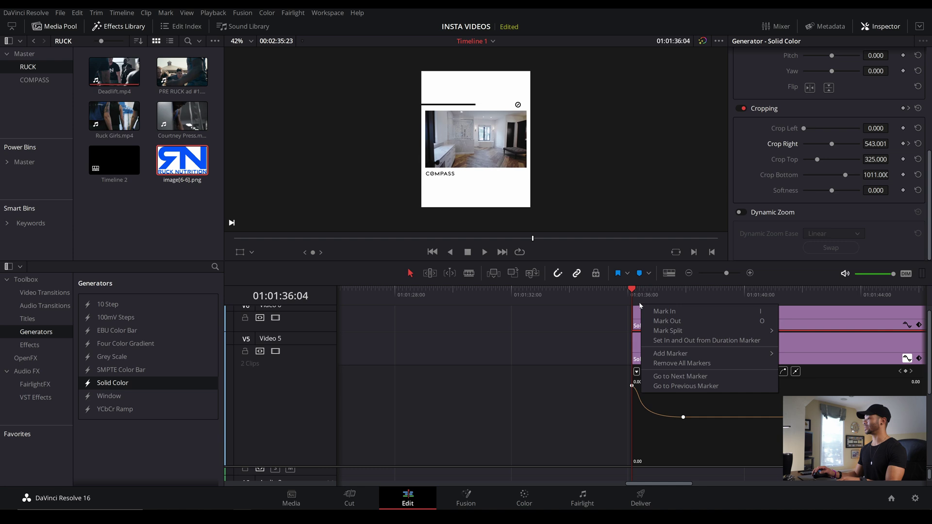
key("Escape")
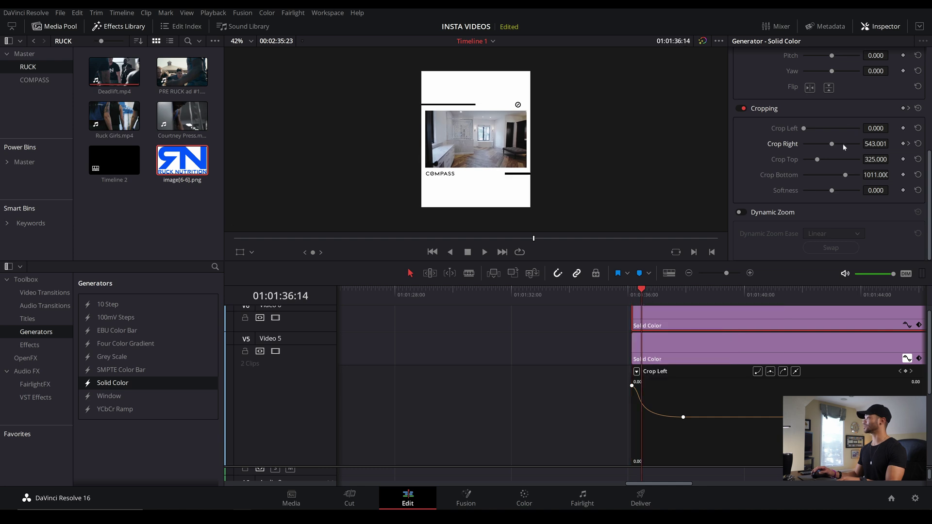
left_click_drag(831, 144, 887, 144)
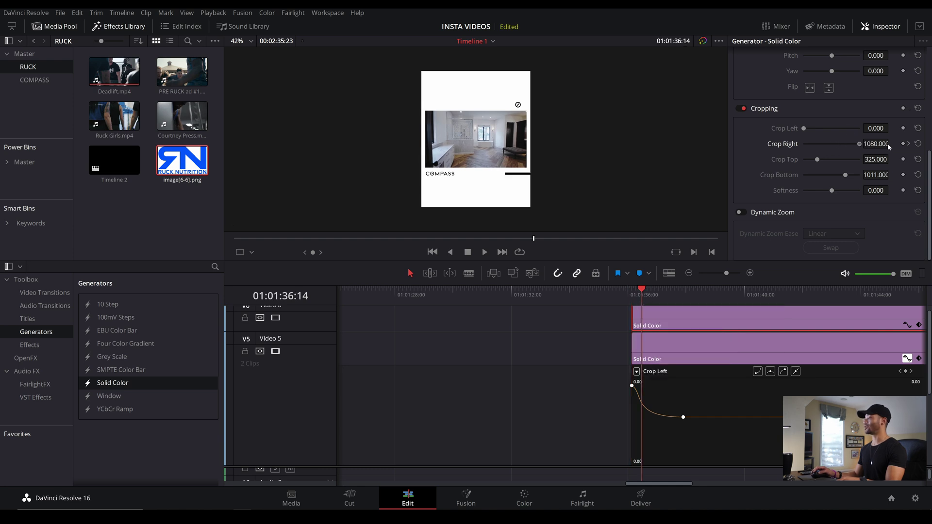
Ease and steepen the Crop Right curve, then play both bar animations back
left_click(907, 325)
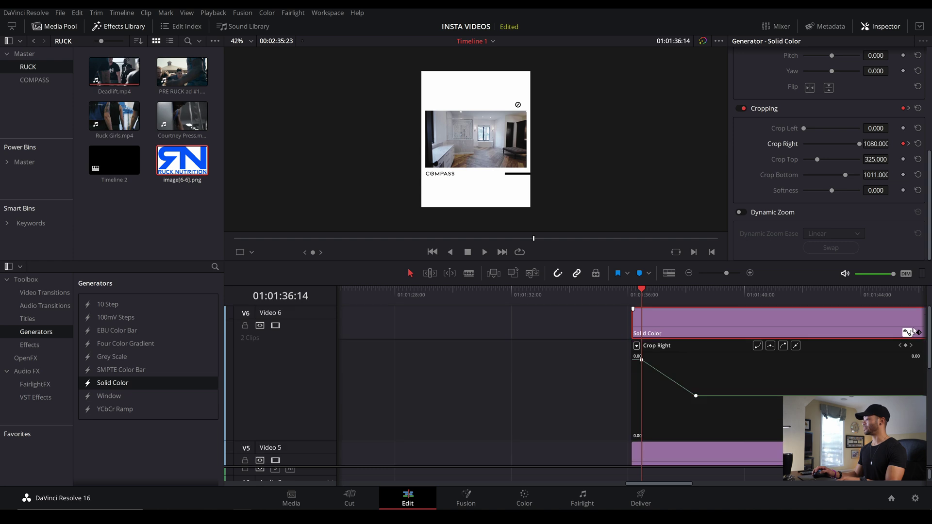
left_click(782, 345)
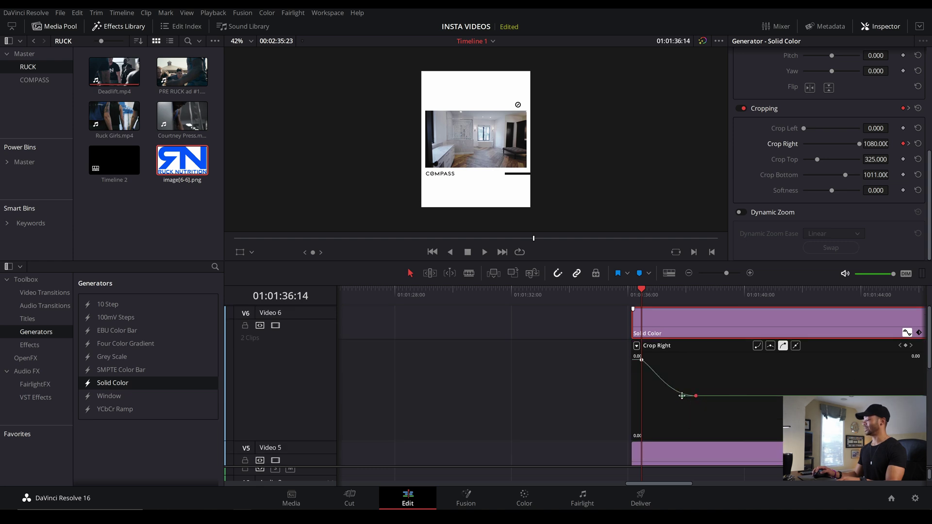
mouse_move(682, 396)
left_mouse_down()
mouse_move(651, 396)
mouse_move(667, 396)
left_mouse_up()
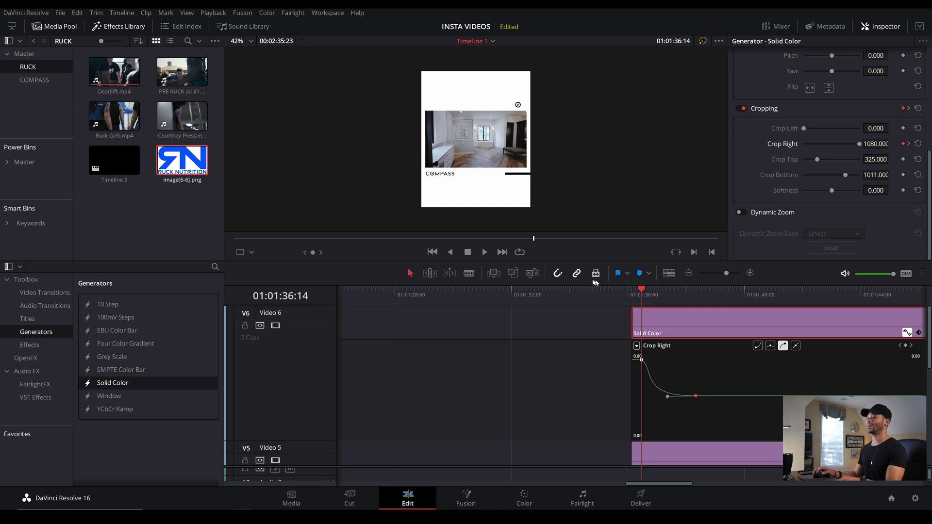
left_click(618, 296)
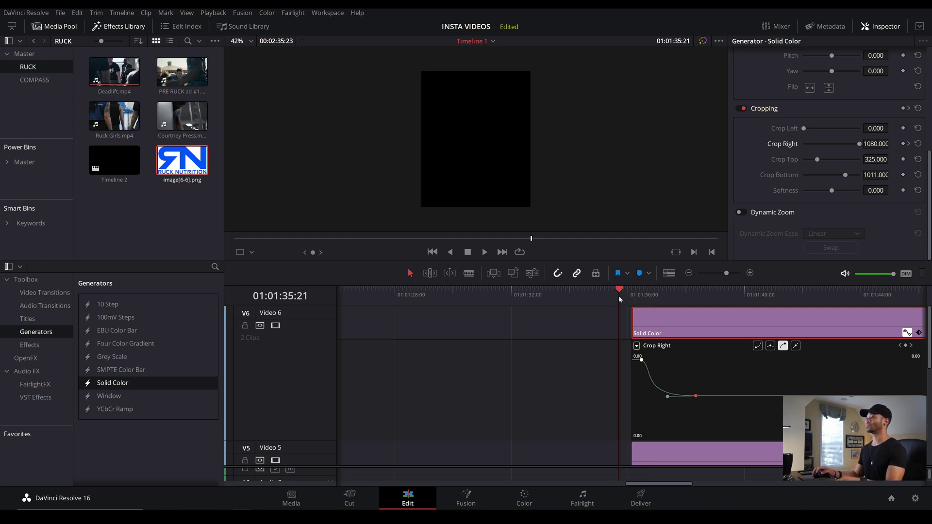
key("space")
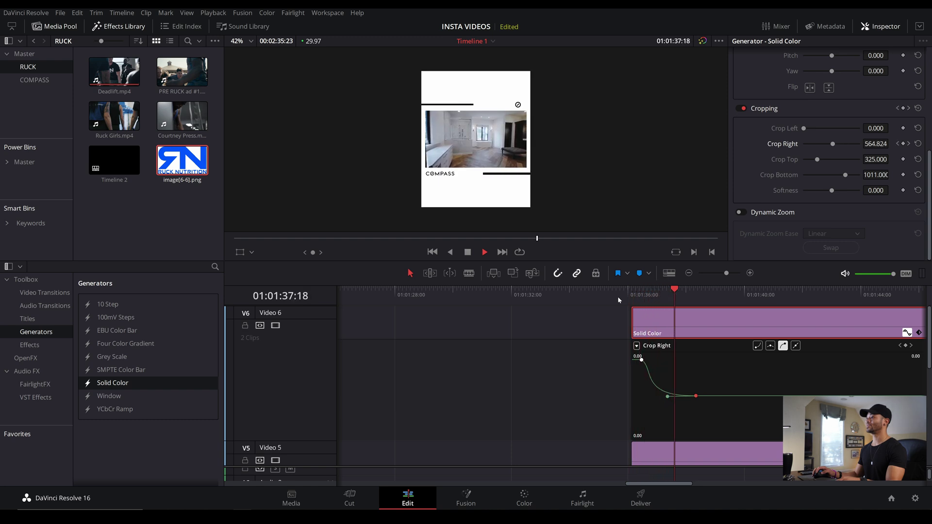
left_click(611, 295)
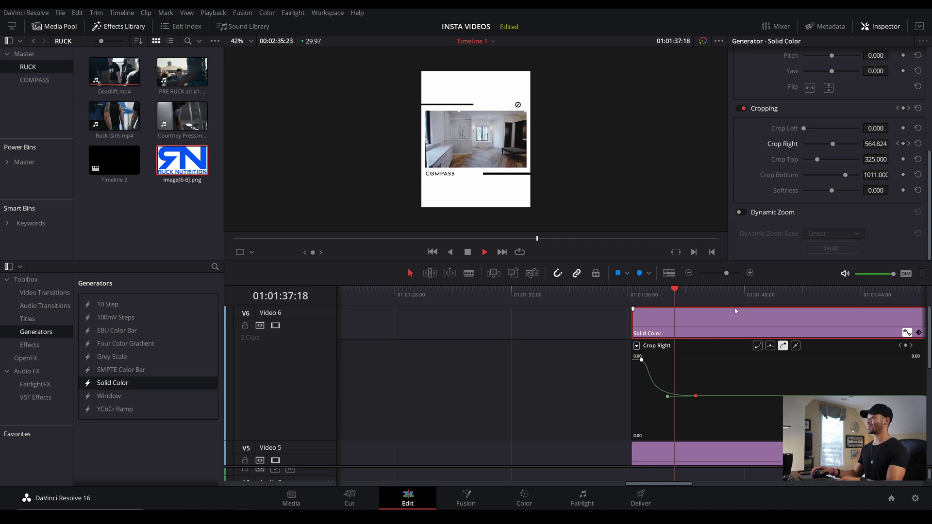
key("space")
scroll(725, 316, "up", 2)
Collapse the Video 6 and Video 5 crop curve editors and select both COMPASS logo clips
scroll(725, 315, "down", 2)
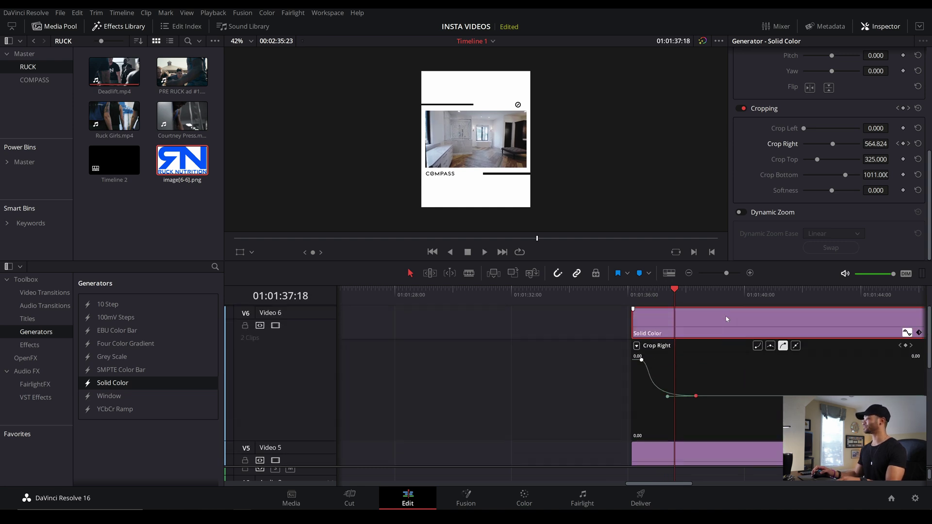
left_click(908, 333)
left_click(907, 365)
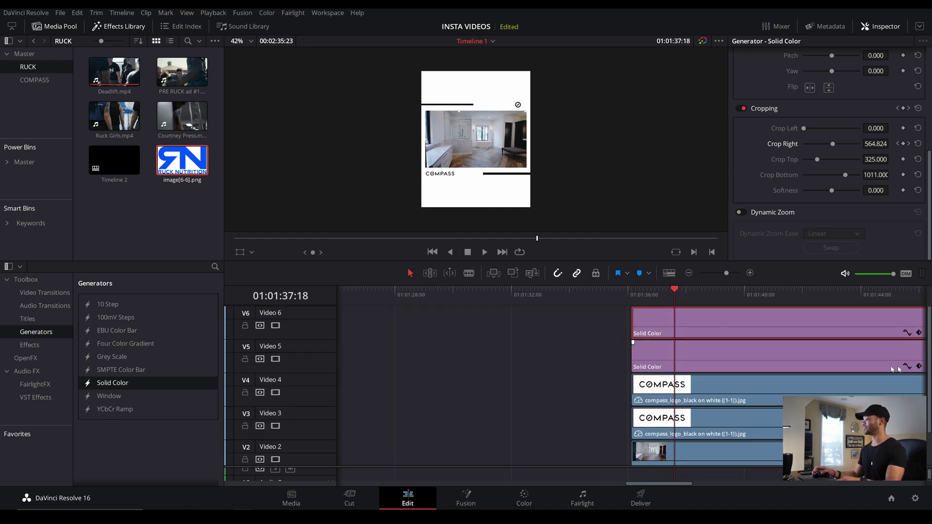
scroll(569, 456, "down", 1)
left_click_drag(660, 487, 689, 487)
left_click(433, 354)
left_click(434, 388)
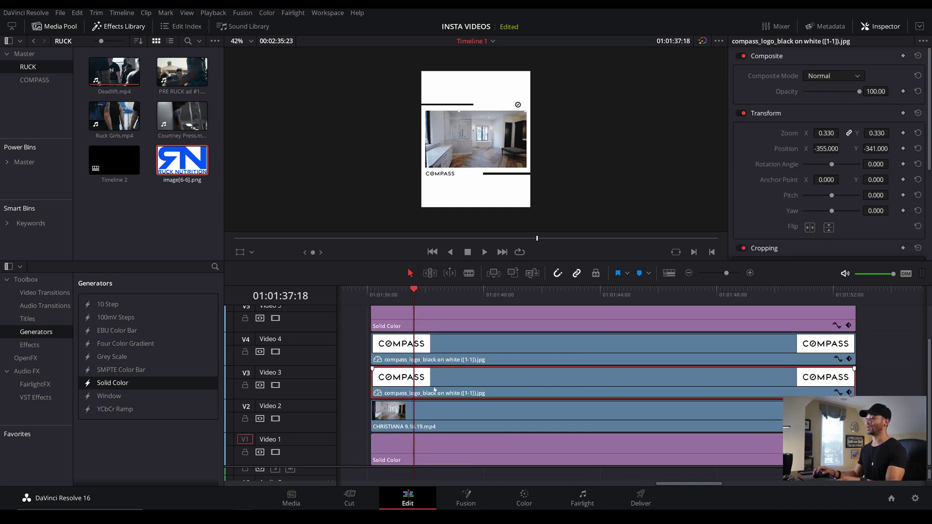
Replay the frame animation from the clip start three times to check it
left_click(372, 295)
key("space")
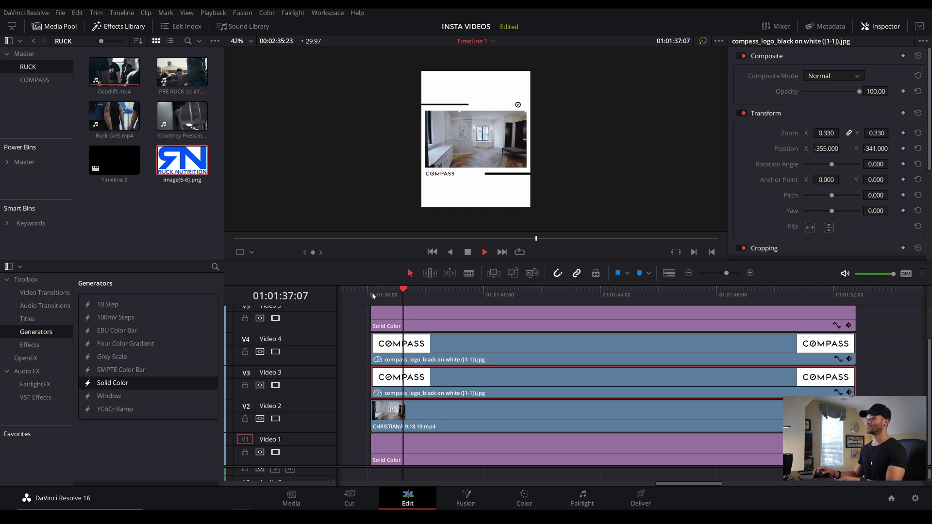
key("space")
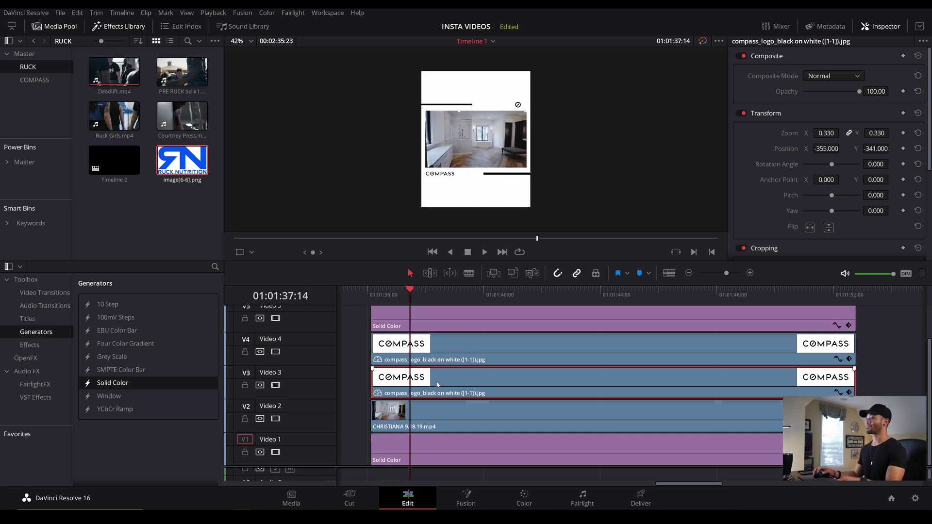
left_click(375, 295)
key("space")
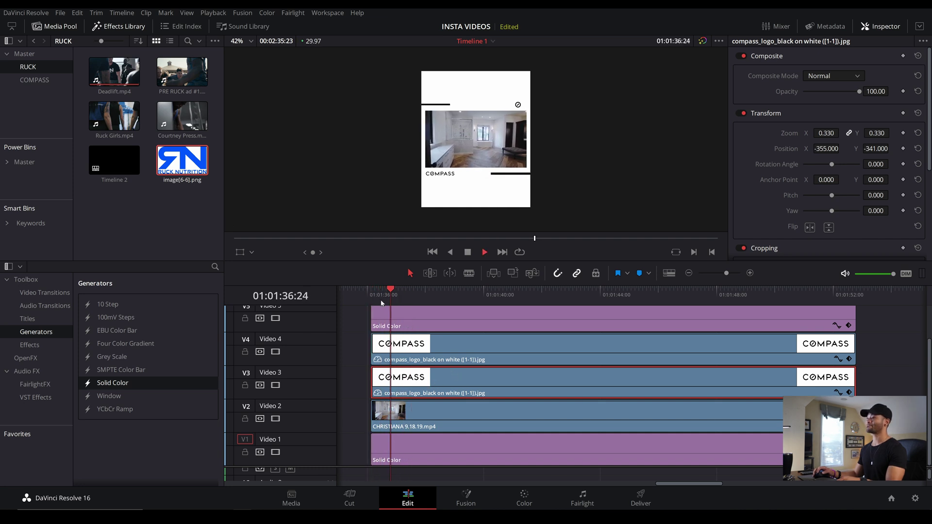
left_click(375, 295)
key("space")
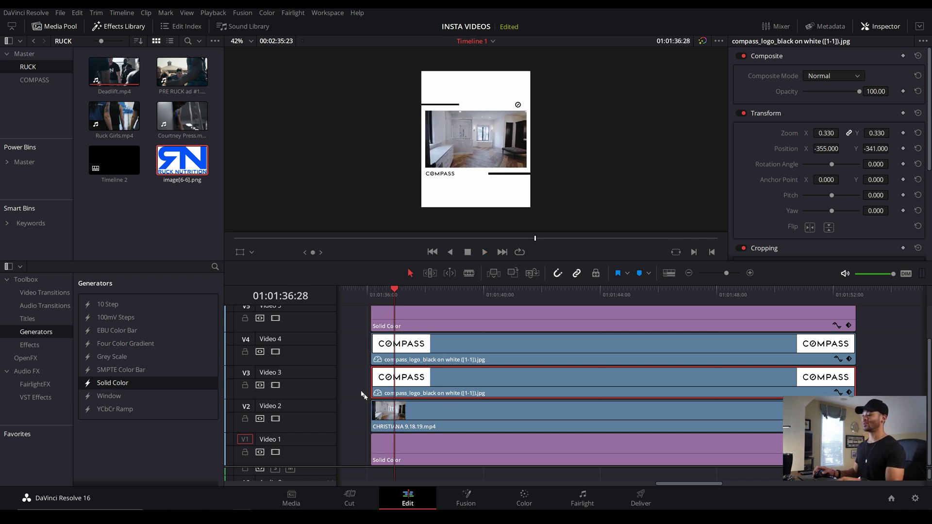
scroll(366, 419, "up", 2)
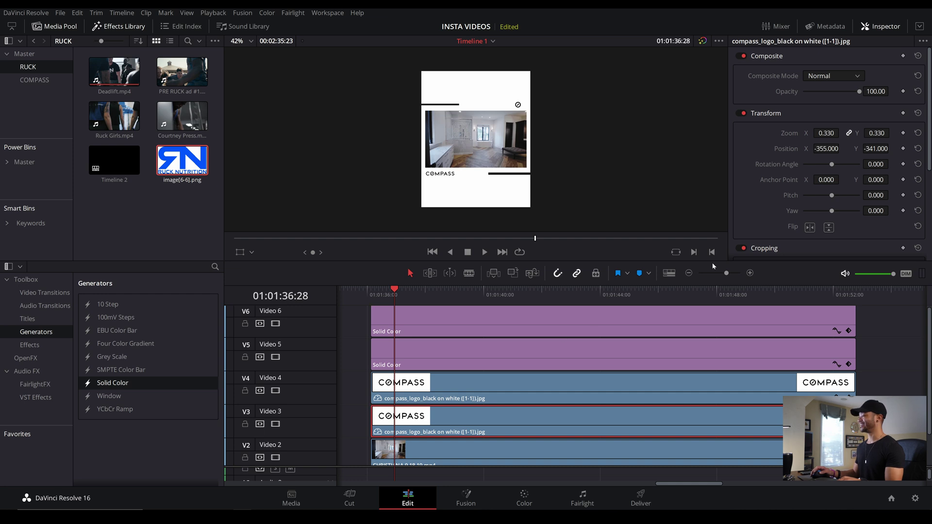
Shrink the video track height and clear the CHRISTIANA clip off Video 2
left_click(669, 273)
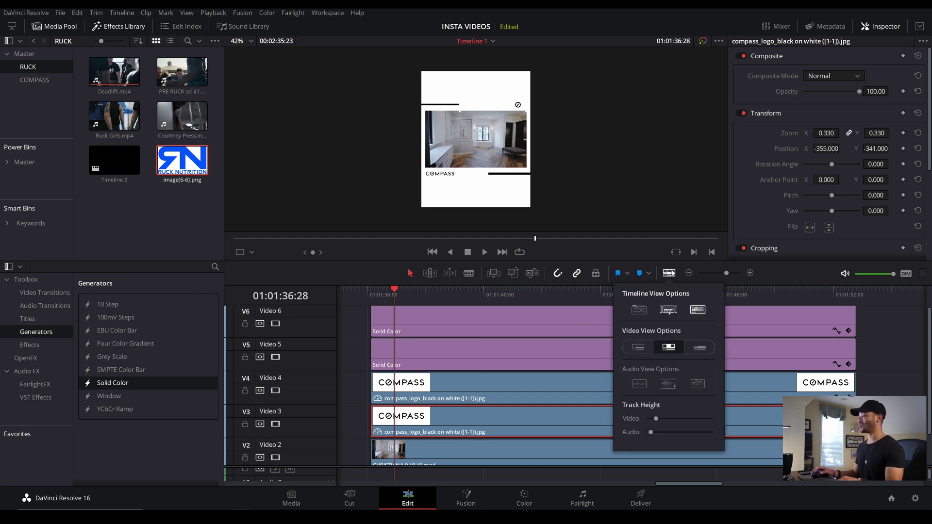
left_click_drag(656, 418, 653, 419)
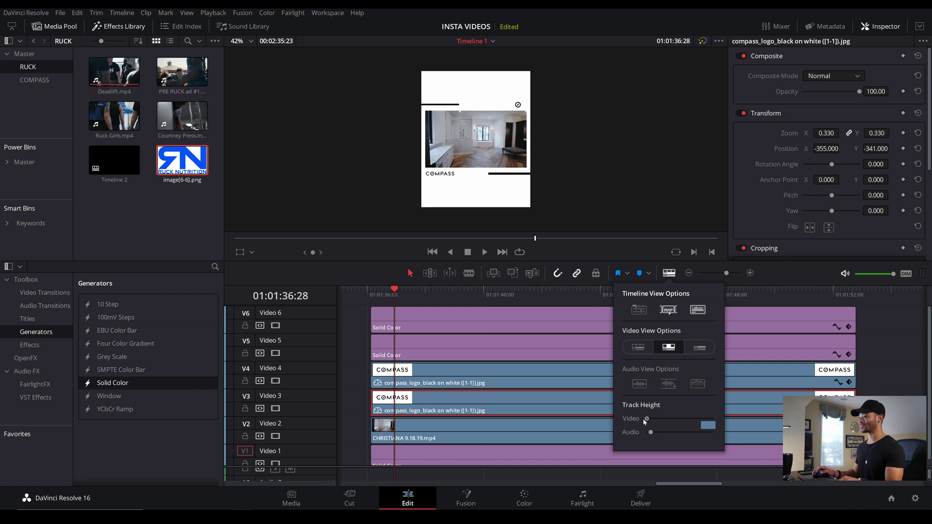
left_click(420, 419)
key("Delete")
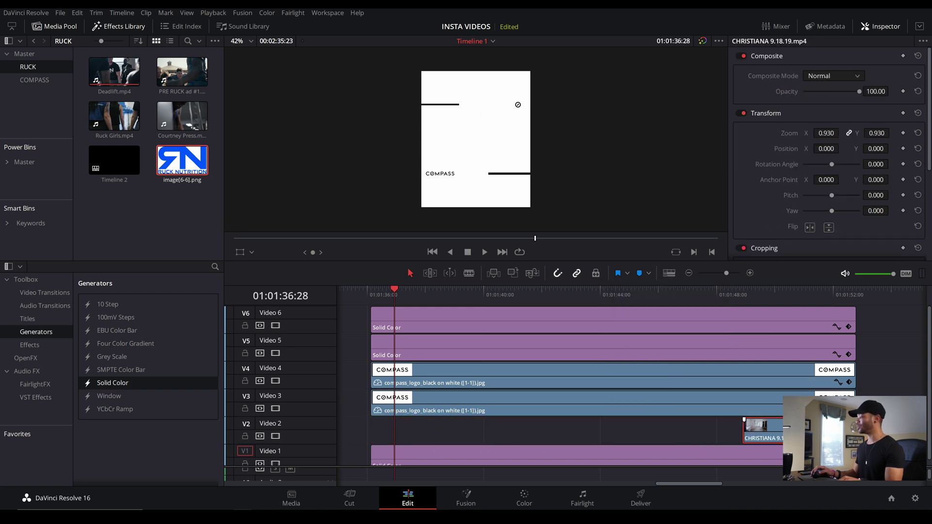
Move the solid colour and logo clips down one track and place CHRISTIANA on the top track
scroll(583, 383, "right", 2)
left_click_drag(831, 332, 365, 421)
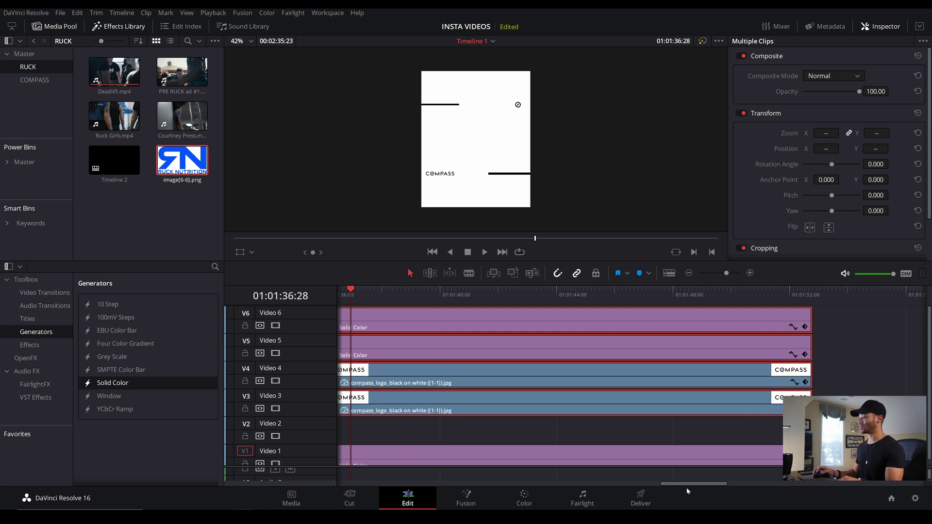
left_click_drag(684, 484, 610, 452)
left_click_drag(627, 485, 650, 484)
left_click_drag(482, 416, 491, 434)
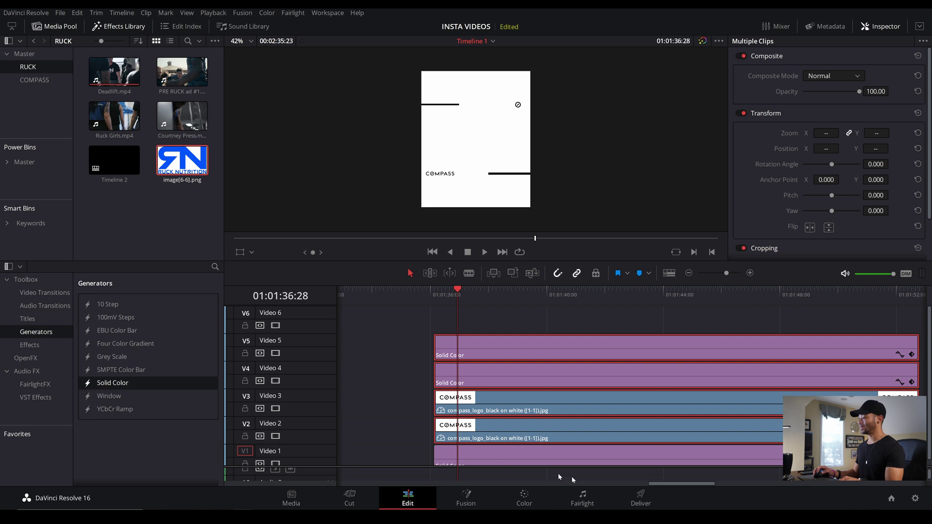
left_click_drag(661, 484, 689, 487)
left_click_drag(742, 431, 369, 320)
left_click_drag(694, 484, 672, 486)
Align the CHRISTIANA clip with the other clips' start and preview the timeline
left_click_drag(624, 318, 497, 318)
left_click(428, 293)
key("space")
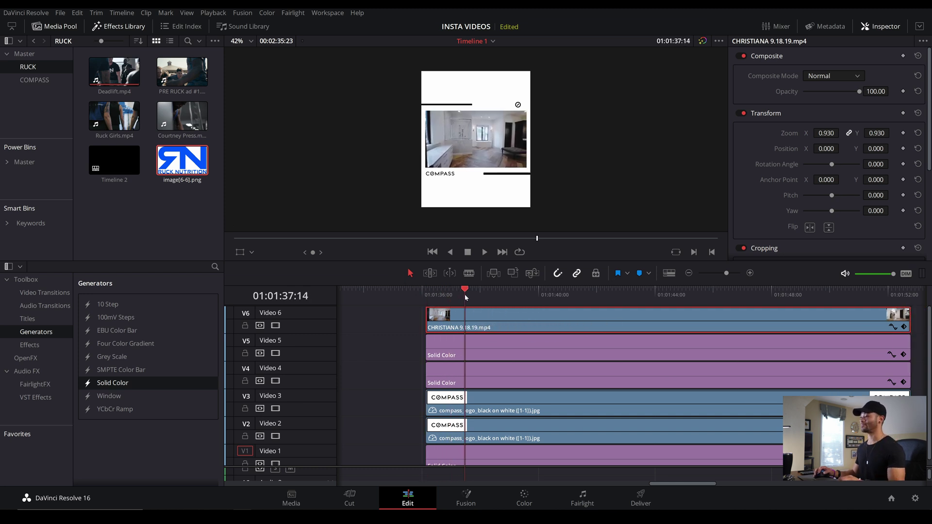
key("space")
Keyframe the Video 3 COMPASS logo's Position Y at -251 at the start and -343 at 01:01:37:05
left_click(463, 397)
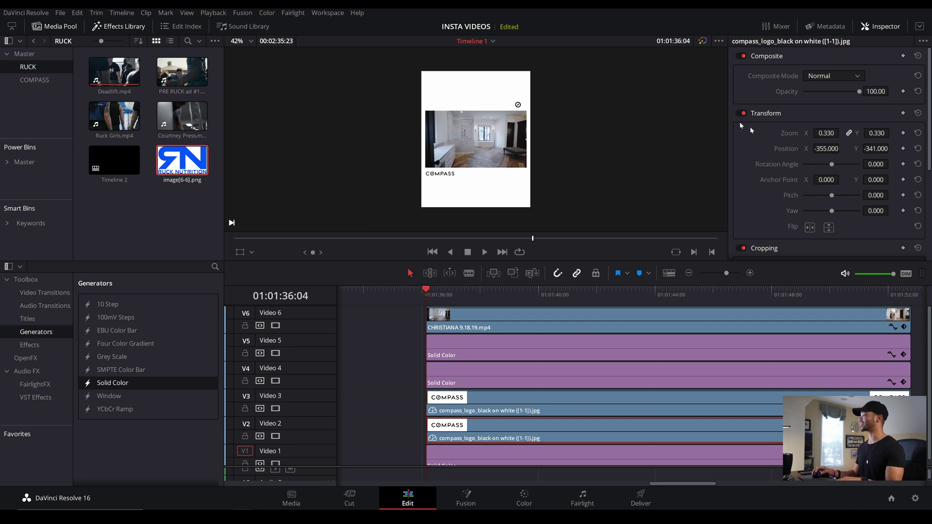
key("space")
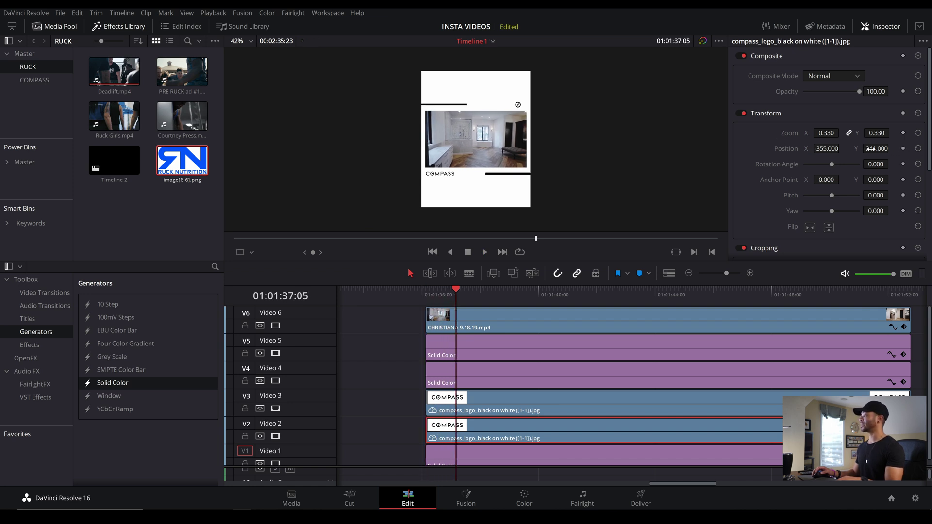
left_click_drag(876, 148, 891, 149)
left_click(903, 148)
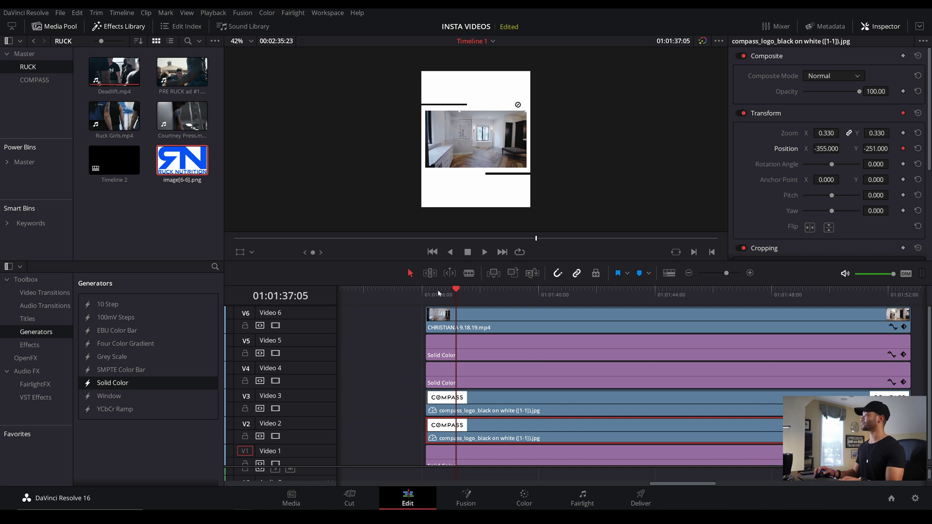
key("Up")
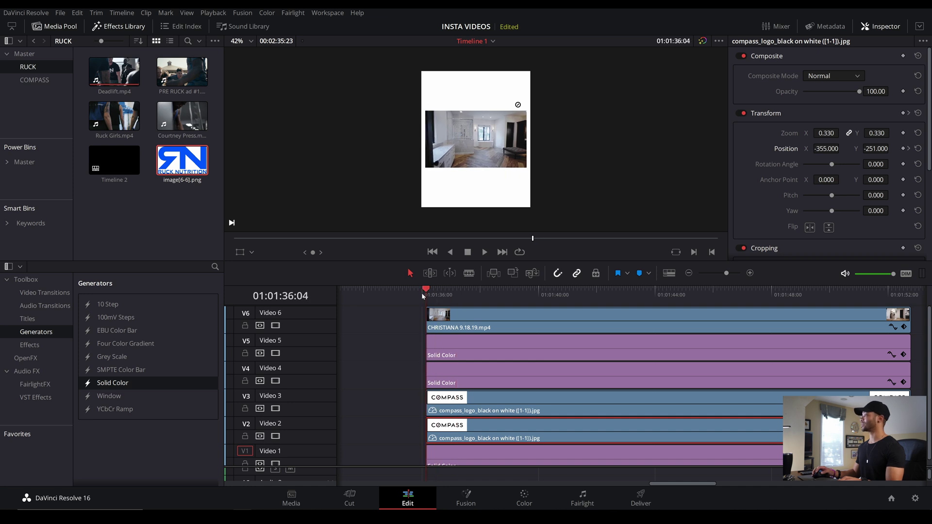
left_click(908, 148)
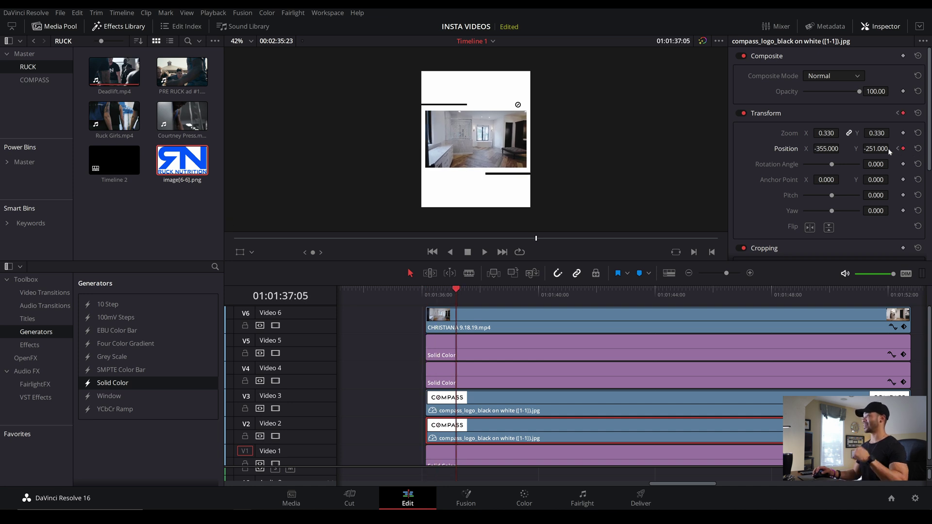
left_click_drag(882, 149, 844, 149)
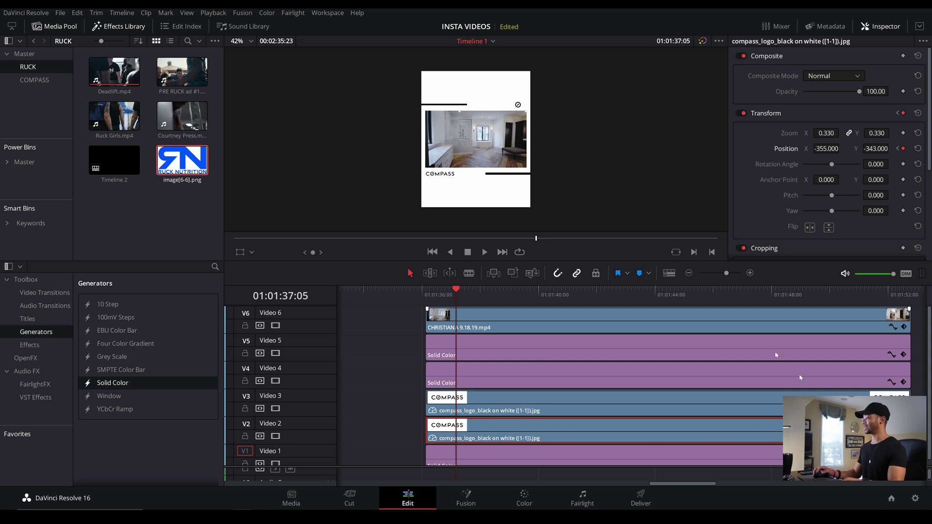
left_click(892, 438)
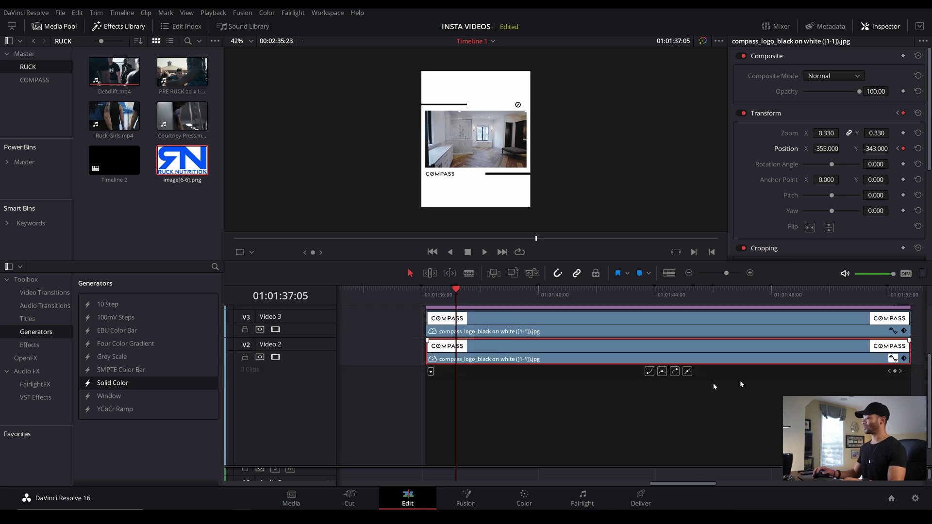
Give the logo's Position X keyframe a smooth ease in the curve editor
left_click(903, 359)
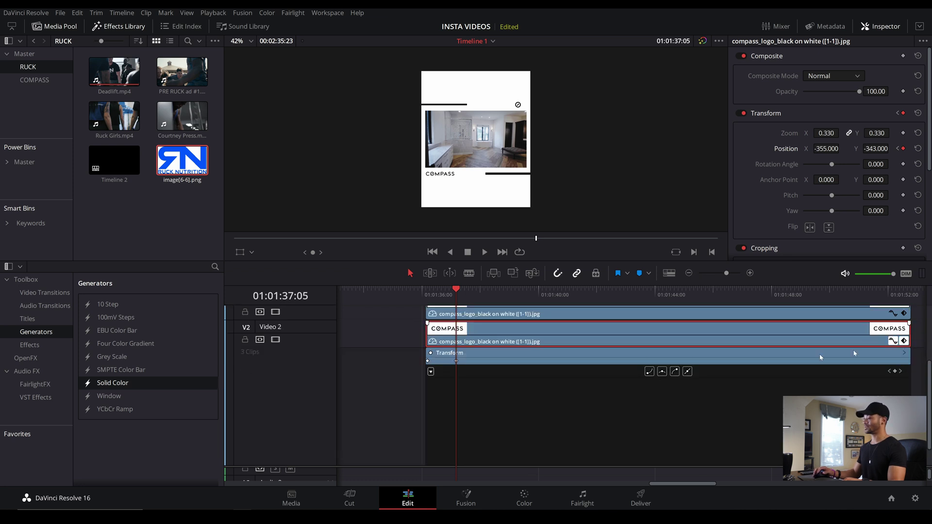
left_click(456, 361)
left_click_drag(455, 412, 478, 437)
left_click(662, 372)
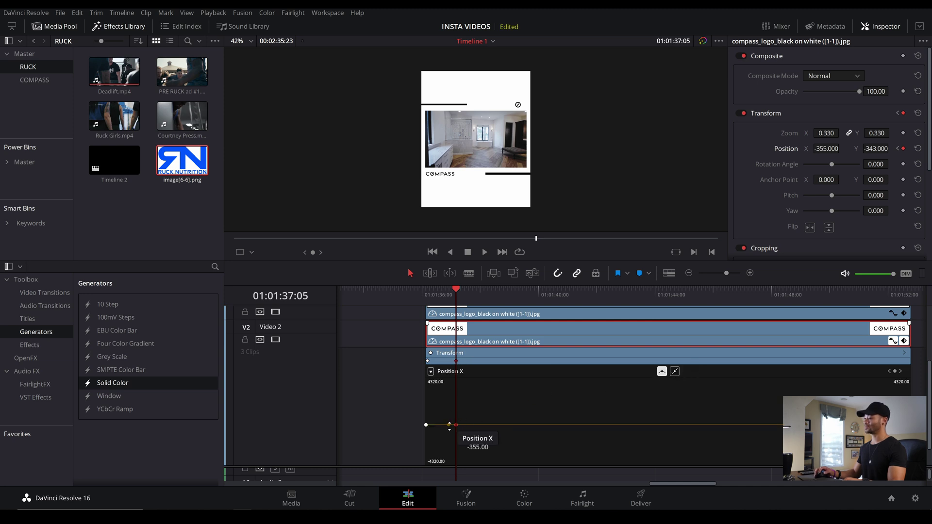
left_click(431, 372)
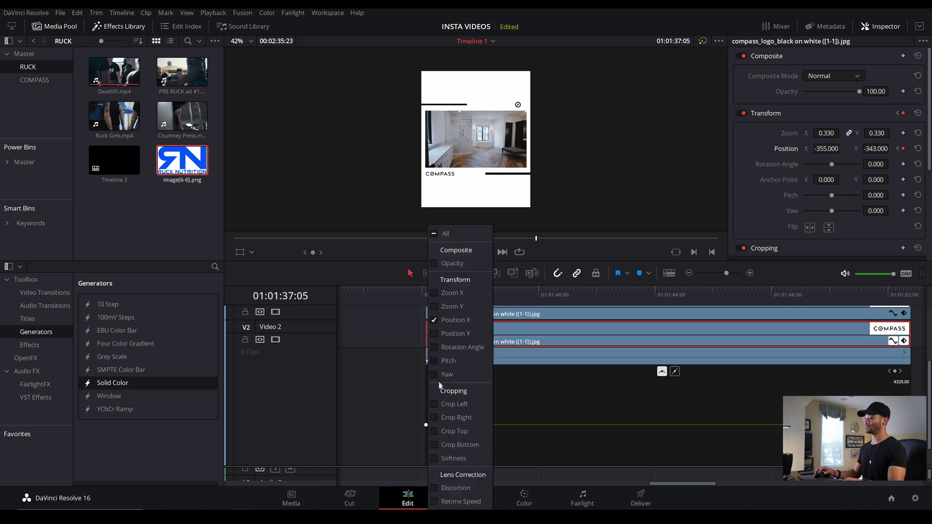
left_click(390, 358)
Play the lower logo's slide-out from the clip start to check it, then collapse its keyframe curve
left_click(430, 293)
key("space")
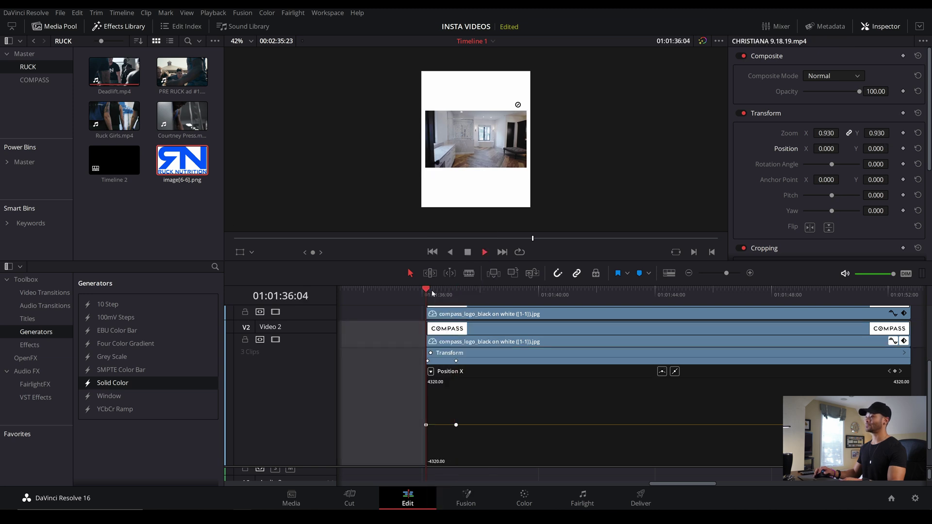
left_click(432, 293)
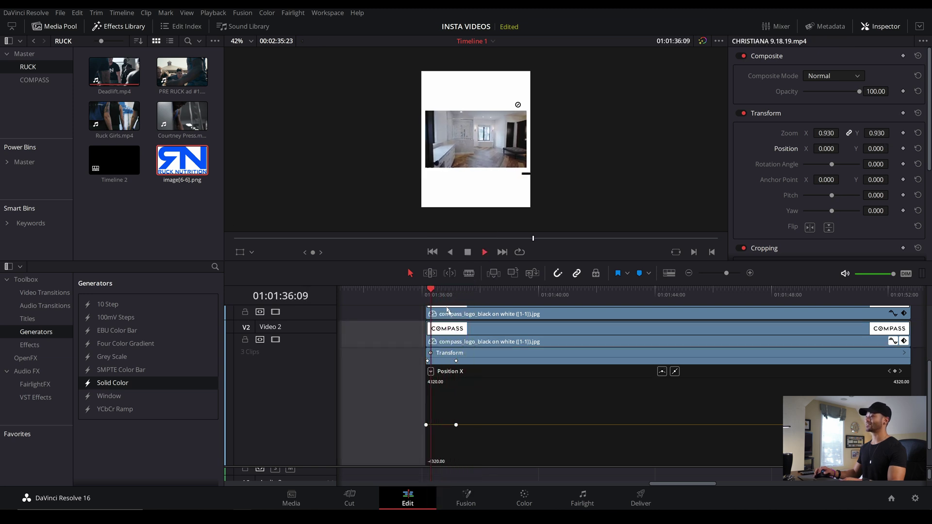
left_click(460, 335)
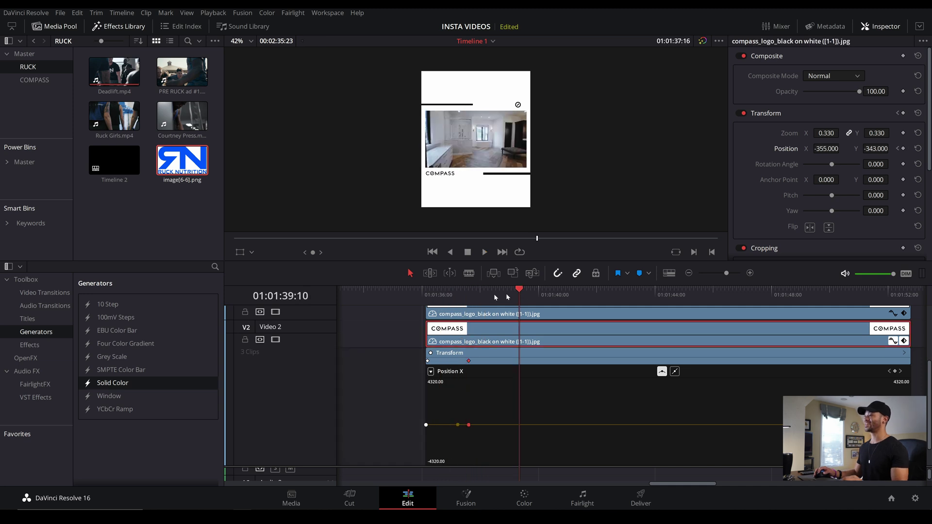
left_click(423, 293)
left_click(427, 295)
key("space")
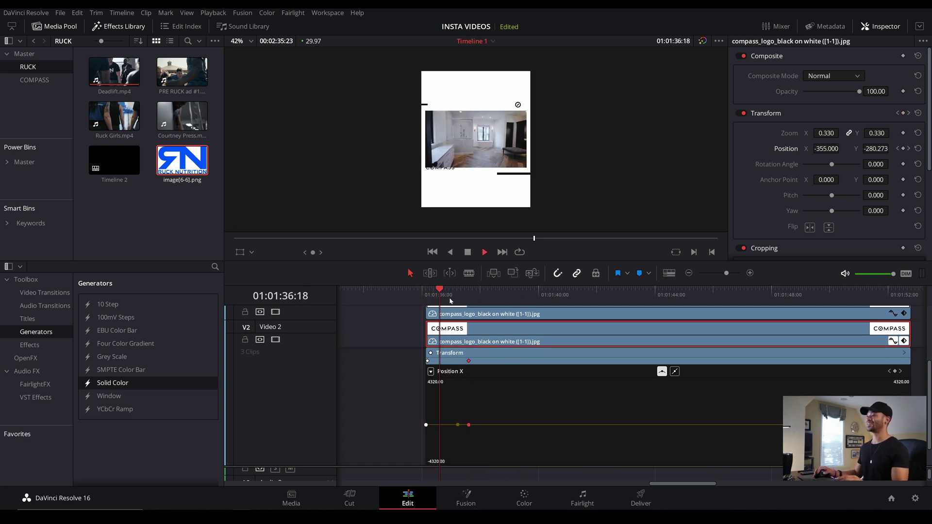
key("space")
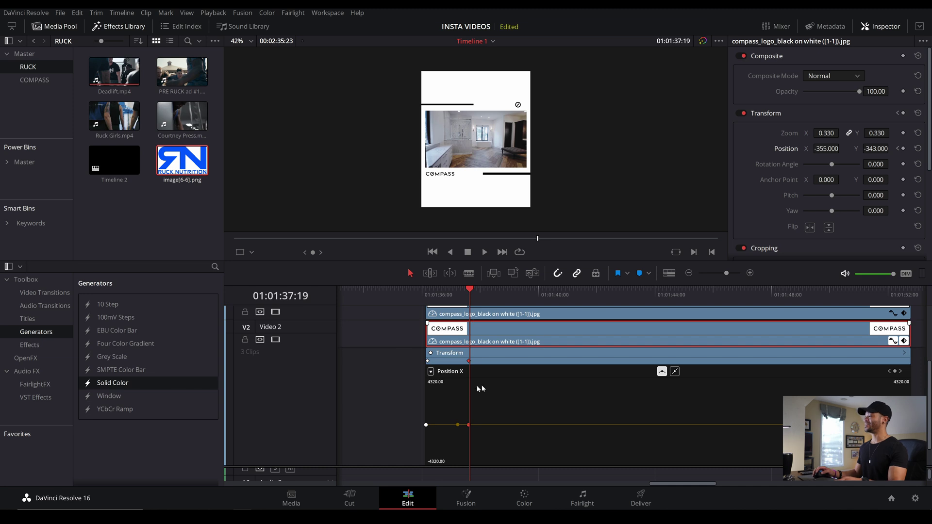
left_click(893, 340)
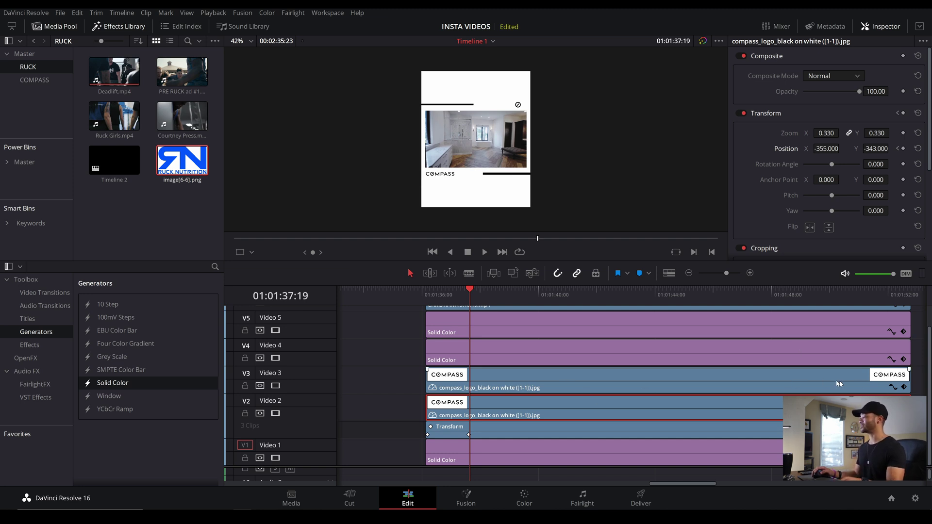
left_click(871, 384)
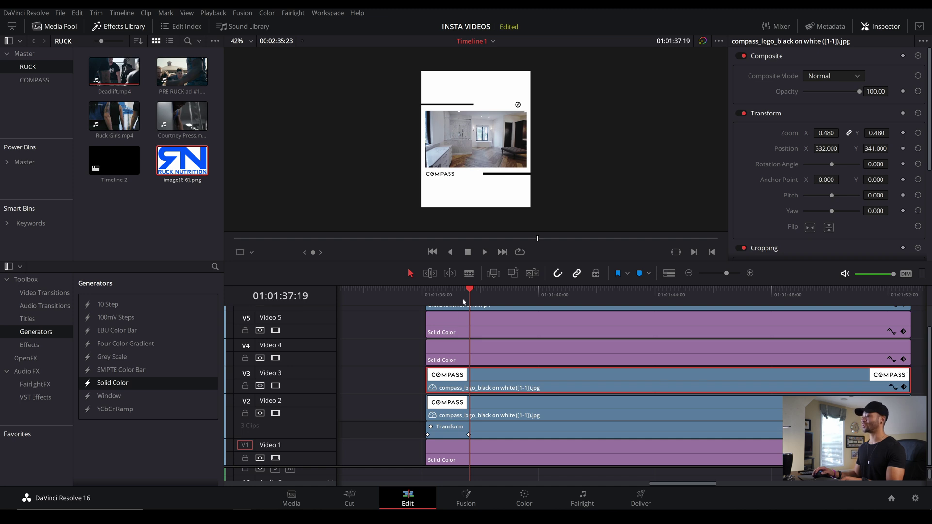
Keyframe the top COMPASS logo's resting position at 38:04, go back to 36:18, and play the slide-up
left_click_drag(463, 302, 485, 298)
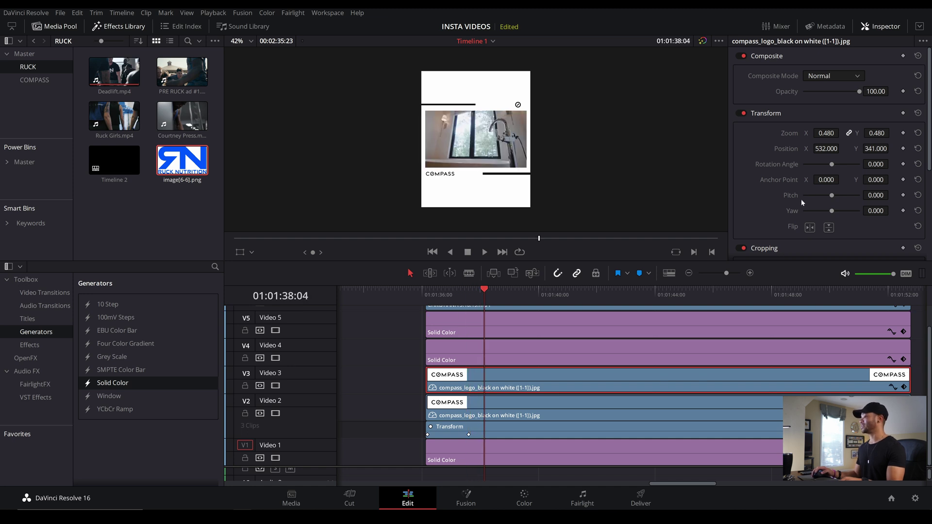
left_click(902, 149)
left_click_drag(456, 297, 439, 297)
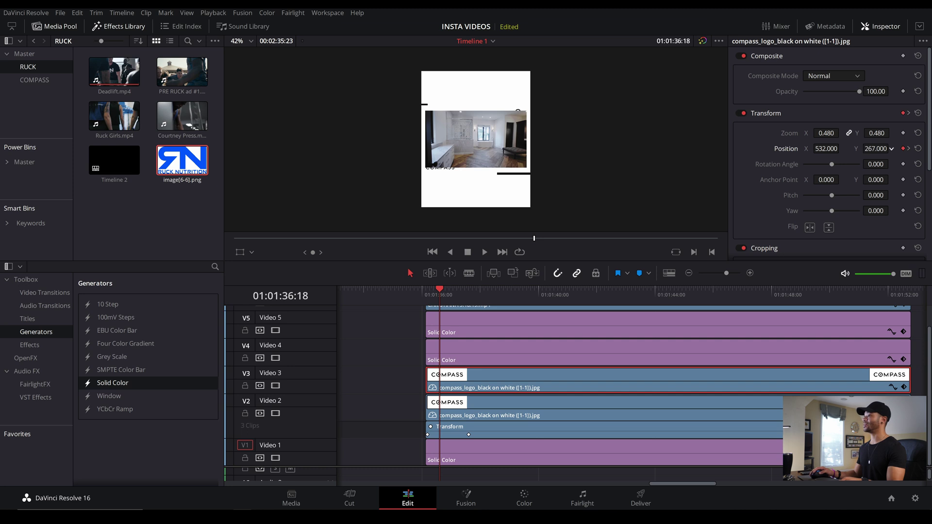
key("space")
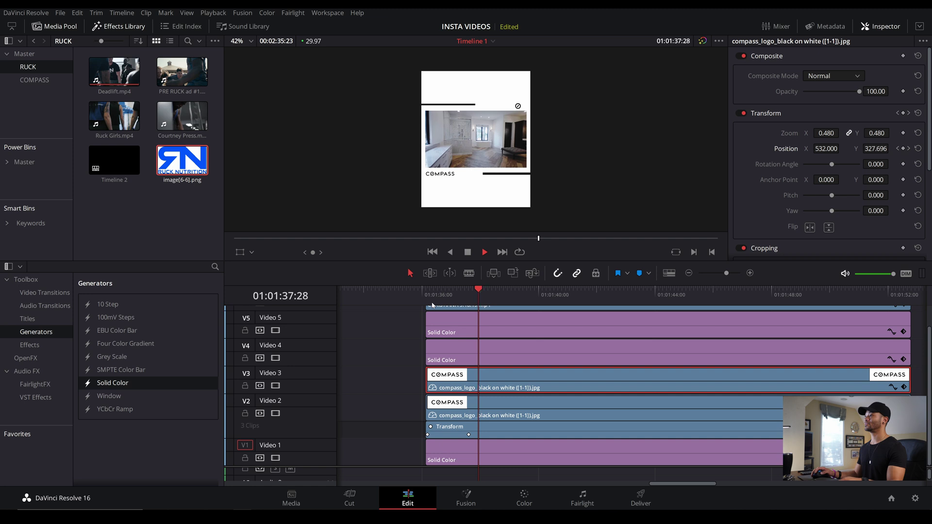
left_click(689, 273)
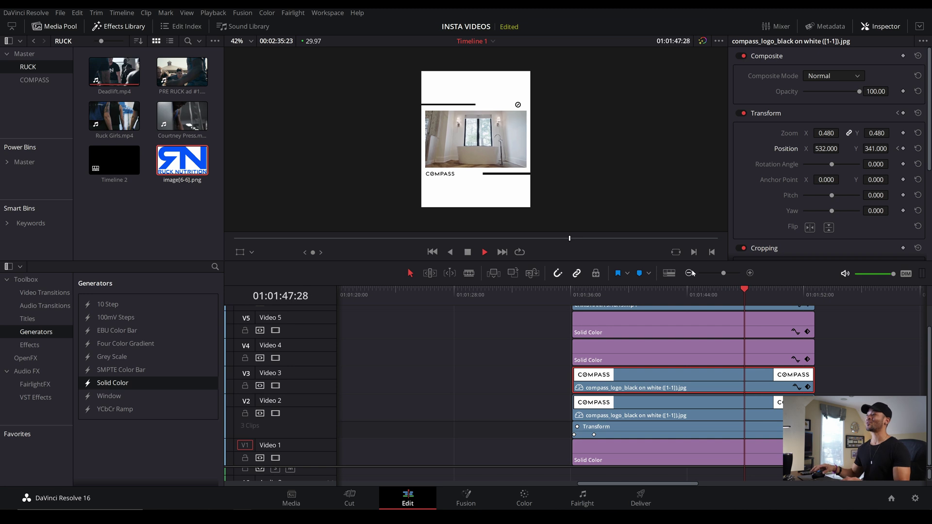
key("space")
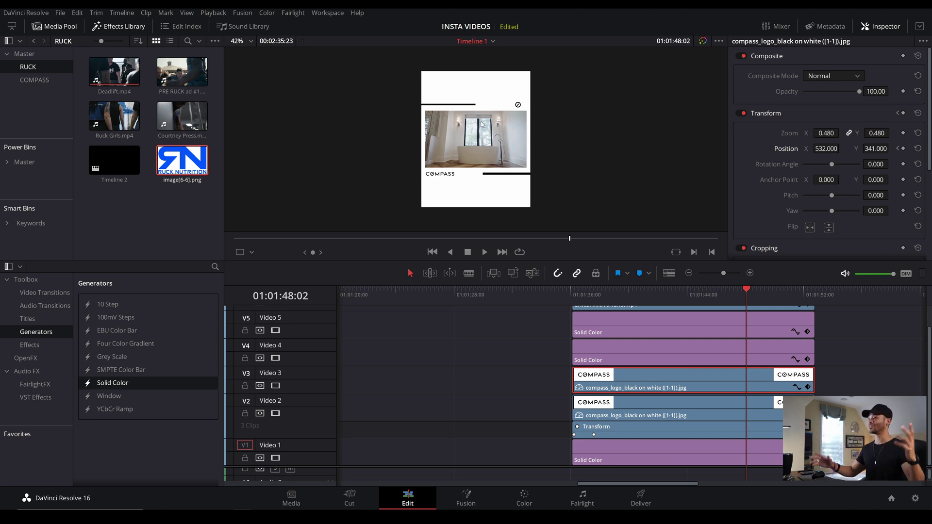
left_click_drag(585, 293, 691, 305)
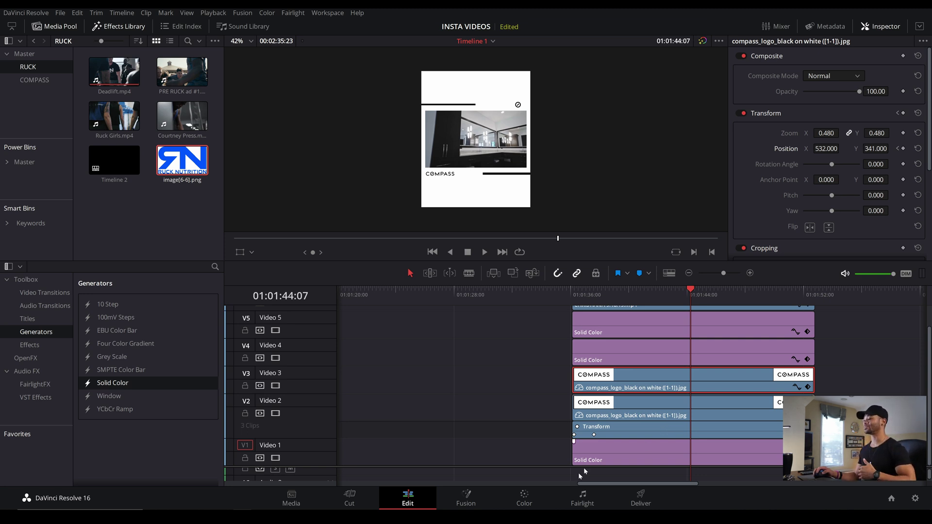
Disable the Video 6 track so the CHRISTIANA footage is hidden from the frame
left_click(524, 497)
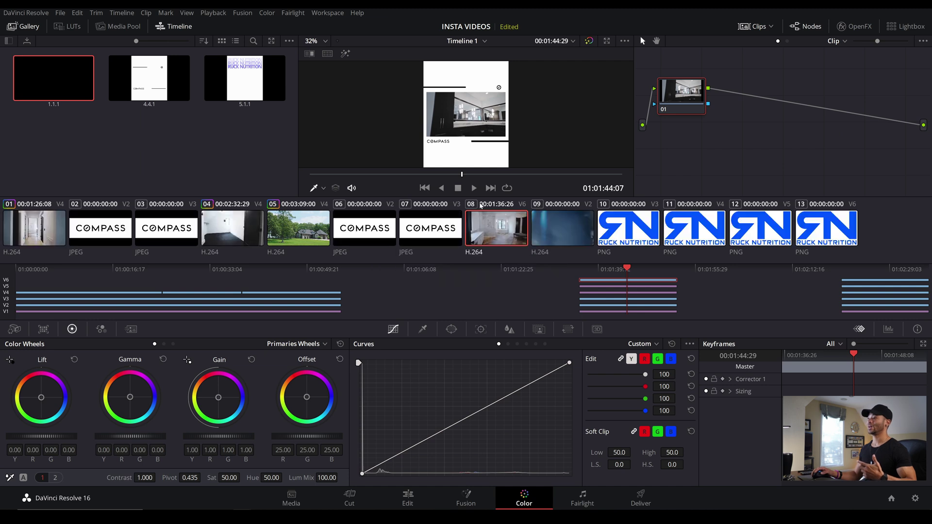
left_click(410, 504)
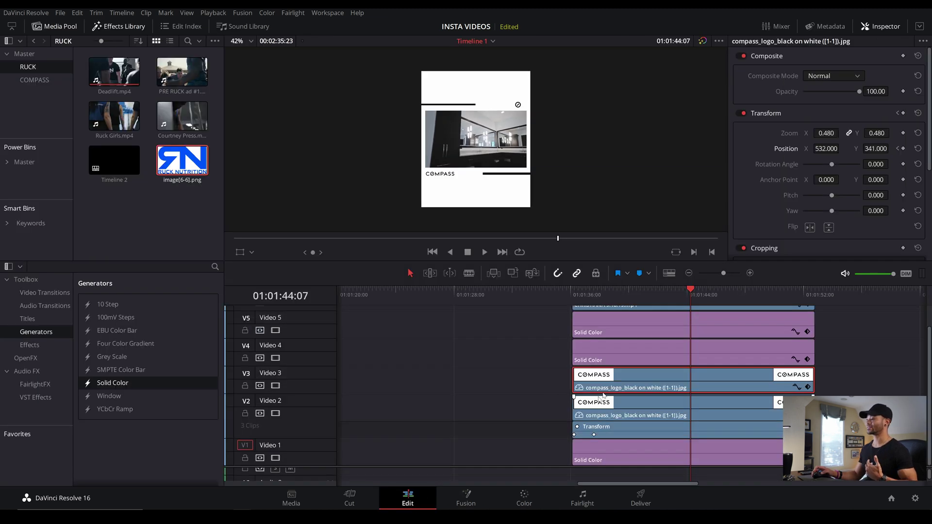
scroll(567, 389, "up", 1)
left_click(596, 327)
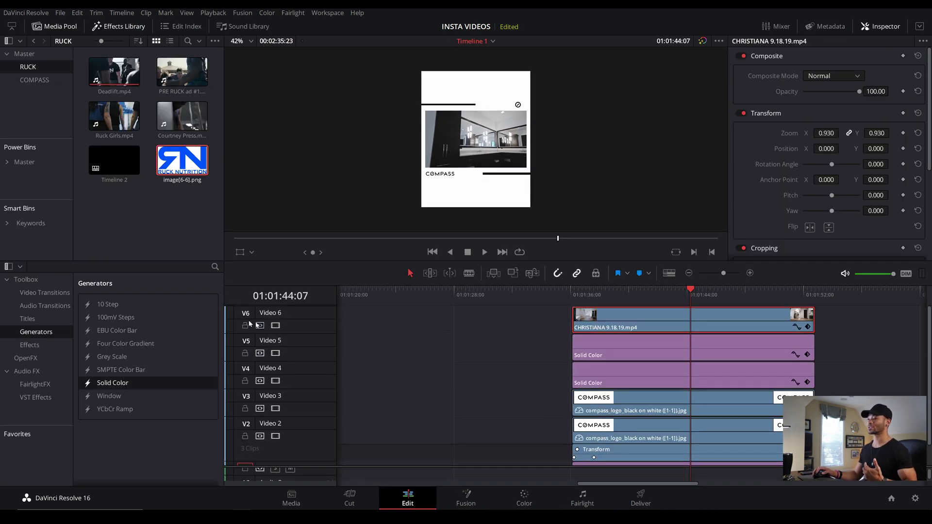
left_click(275, 325)
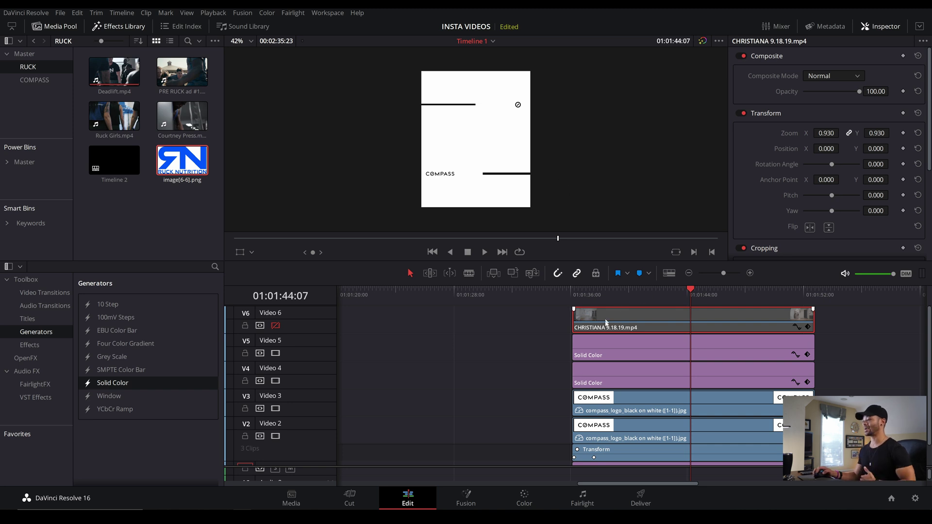
On the Color page, grab the clean frame as gallery still 3.2.1 and choose Export
left_click(524, 497)
right_click(456, 108)
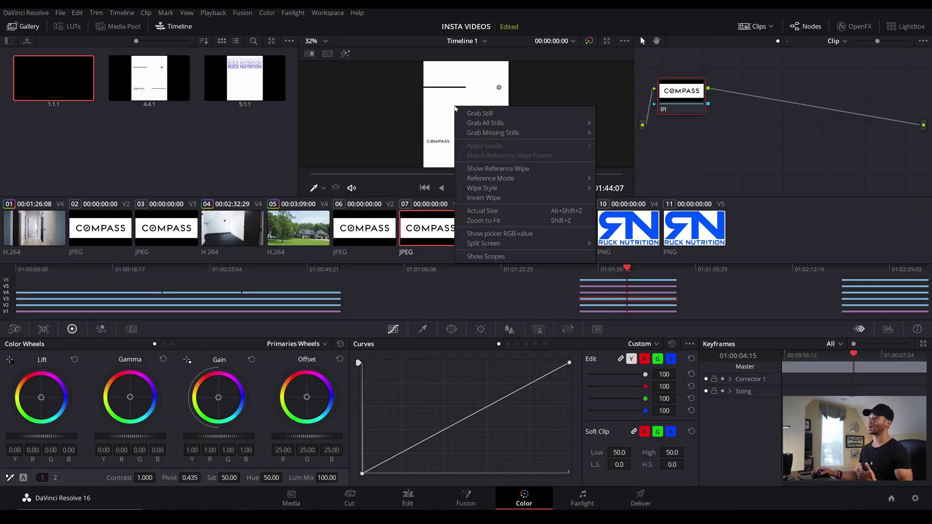
left_click(473, 114)
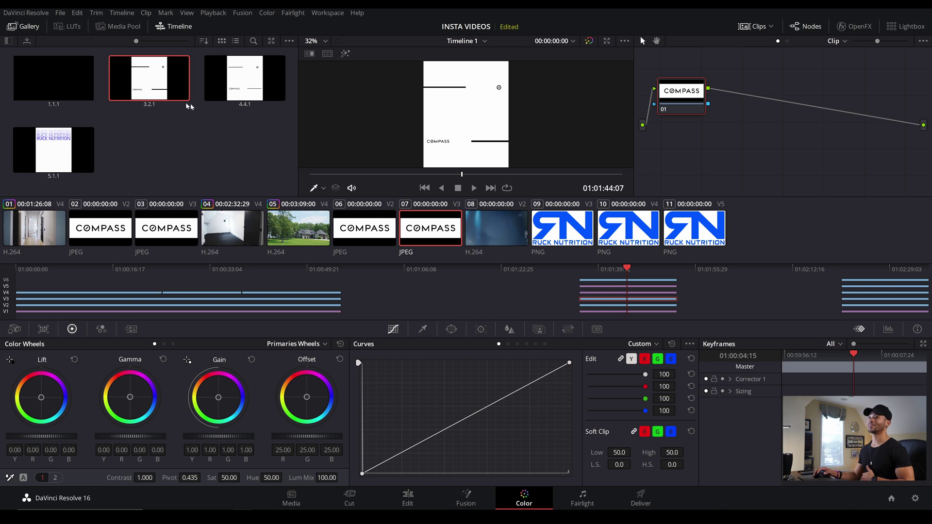
right_click(162, 87)
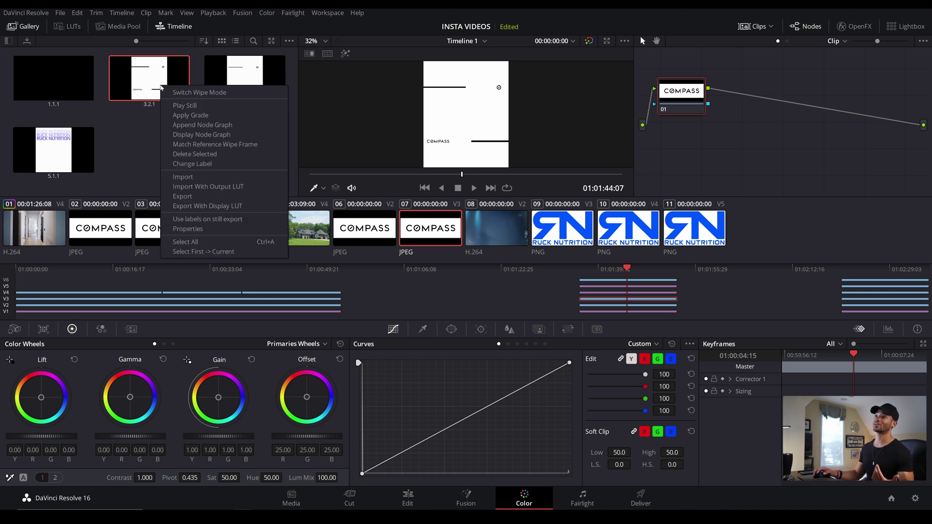
left_click(209, 198)
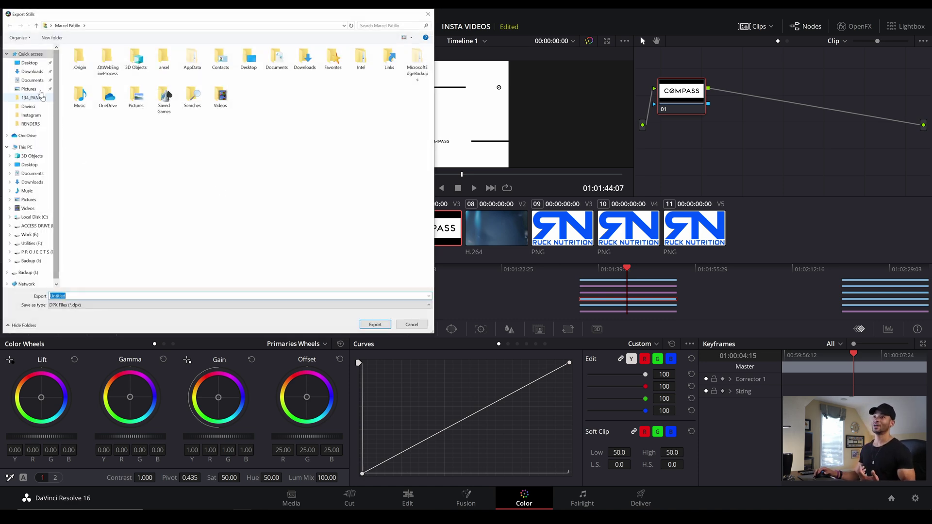
Save the still to the Desktop as a JPEG named COMPASS INSTA FRAME, then minimize Resolve
left_click(36, 64)
left_click(102, 302)
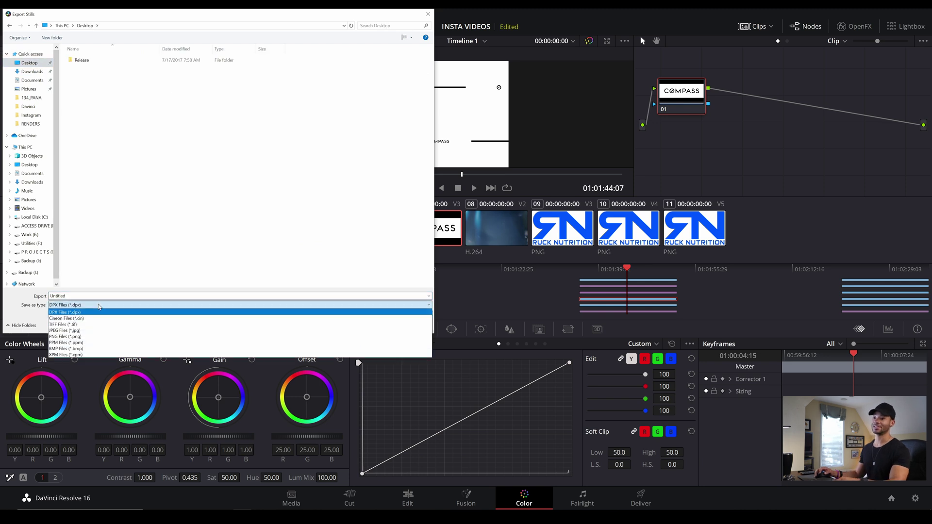
left_click(102, 328)
double_click(79, 295)
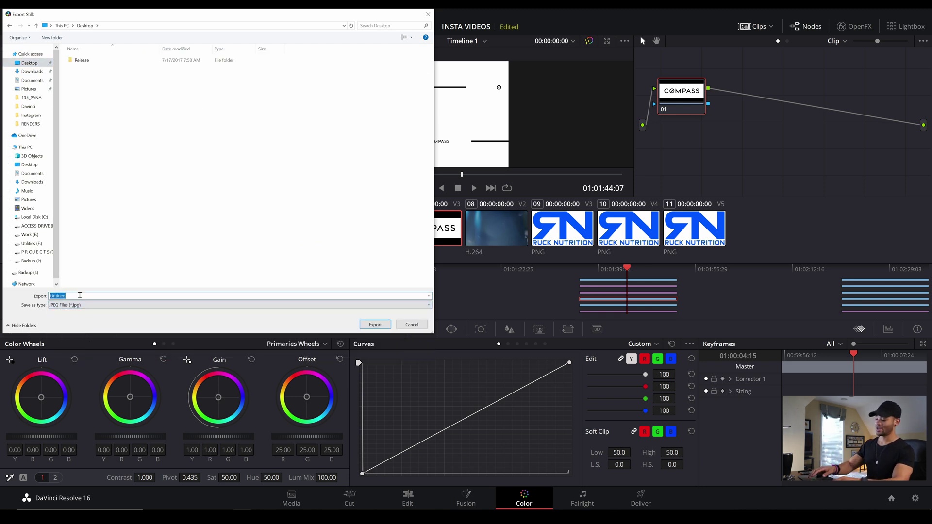
type("COMPASS INSTA FRAME")
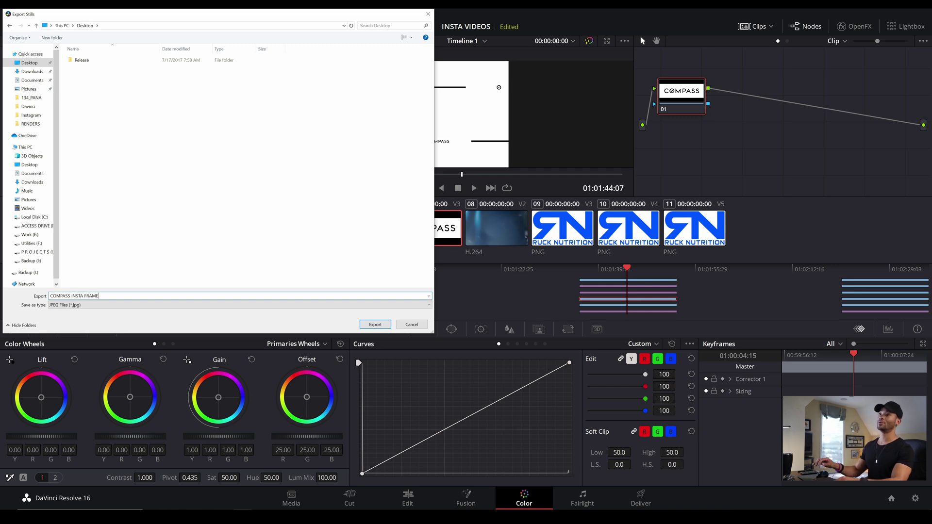
key("Return")
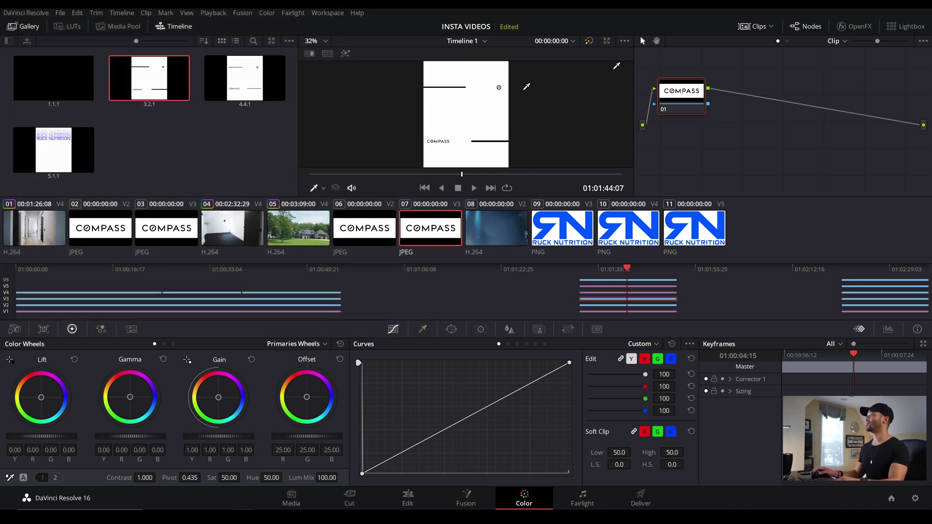
left_click(888, 9)
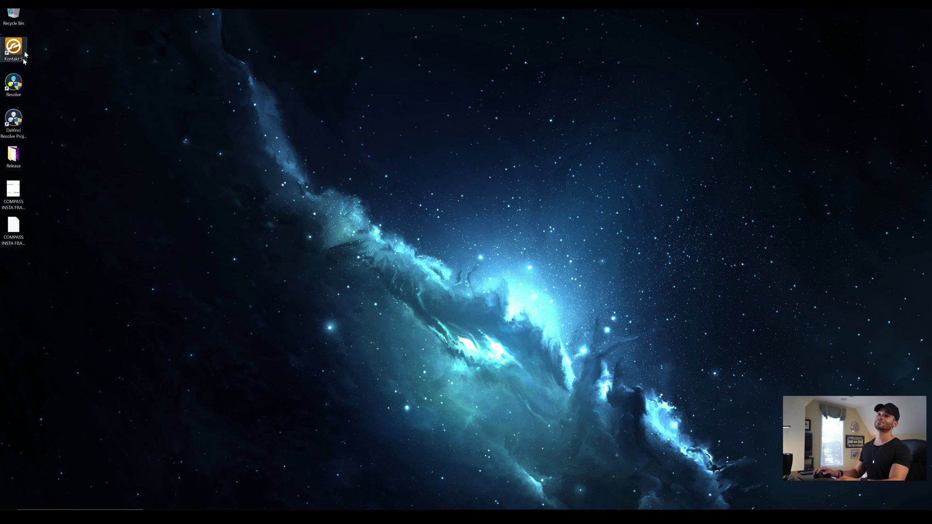
Open COMPASS INSTA FRAME_3.2.1.jpg from the desktop to review the exported frame
double_click(13, 190)
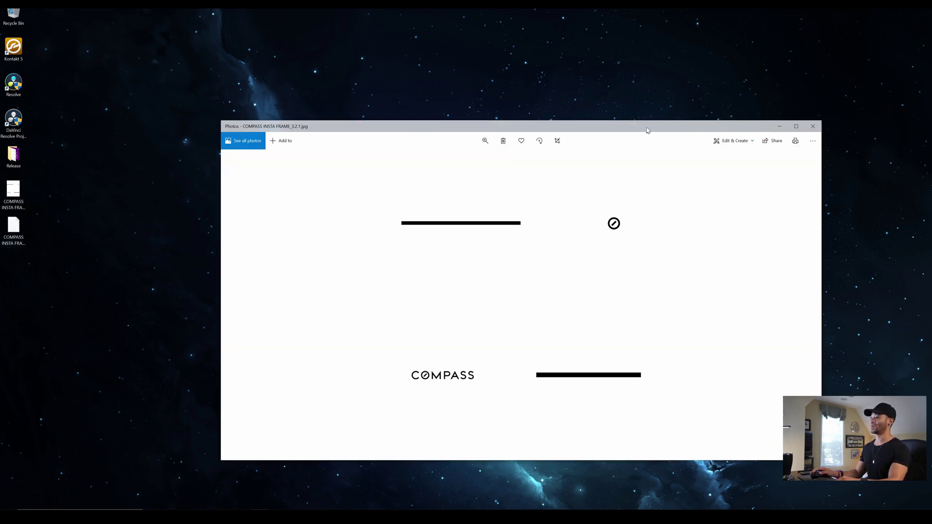